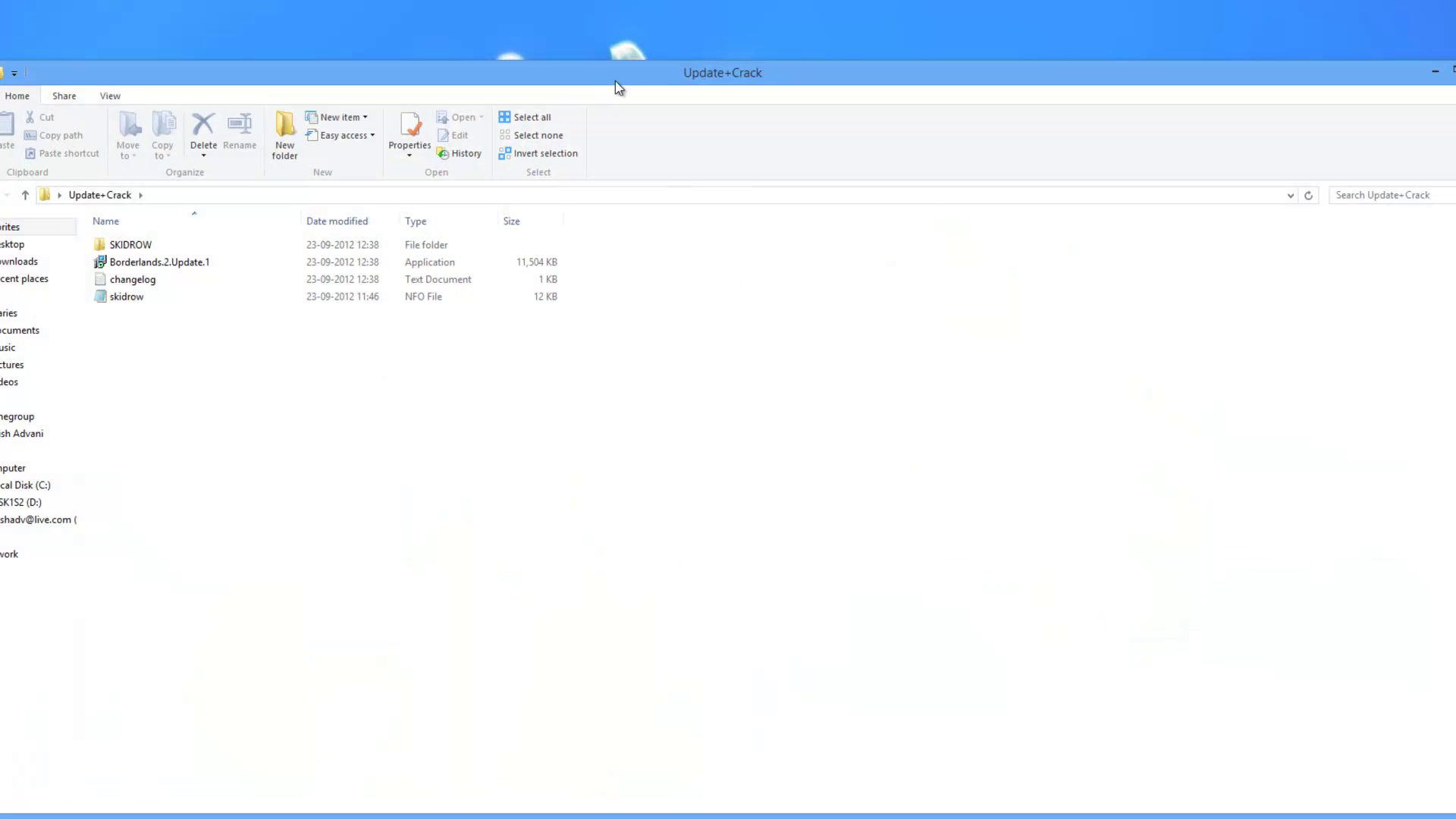
{"action": "left_click", "coordinate": [554, 263]}
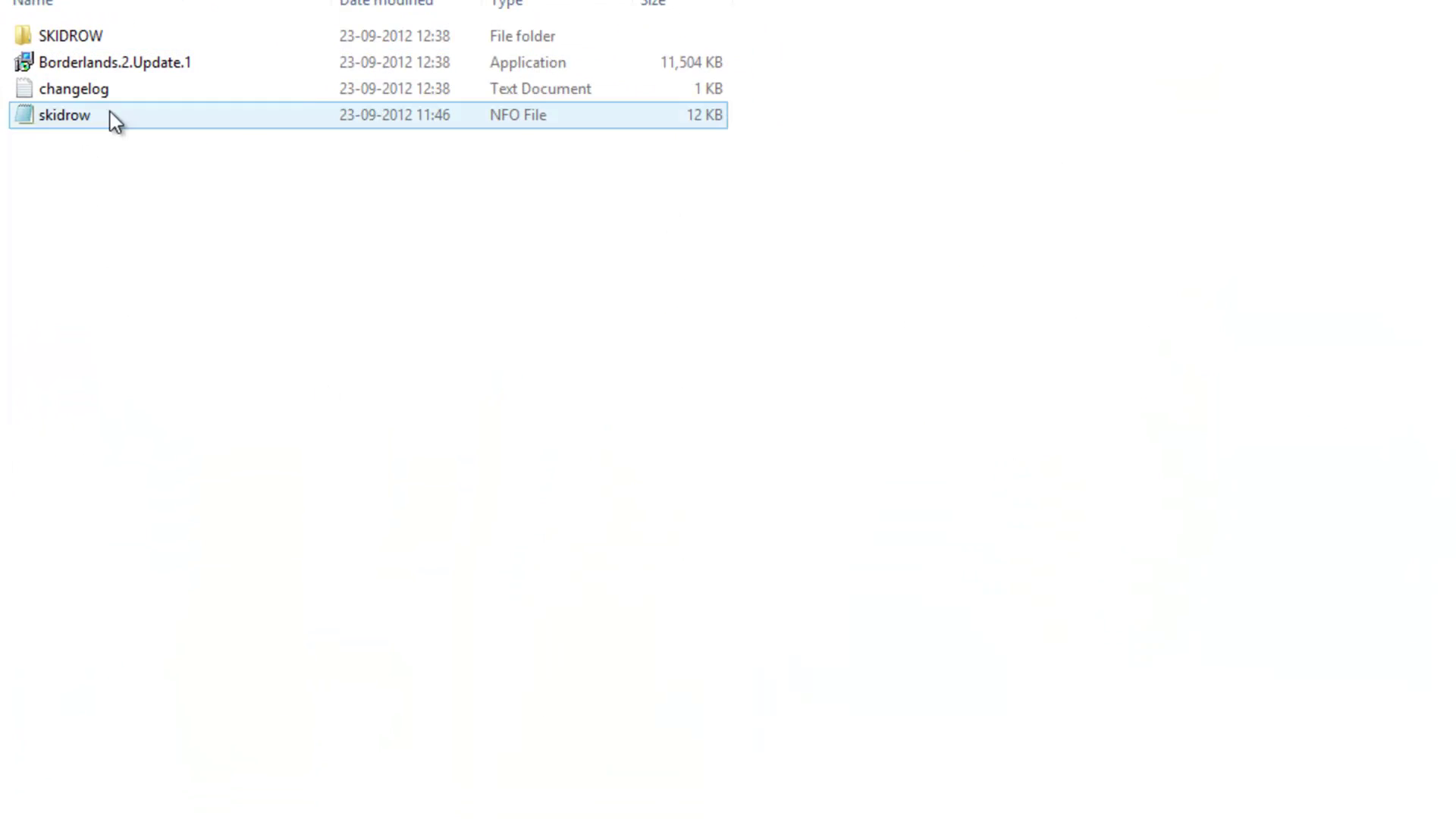
{"action": "left_click", "coordinate": [185, 61]}
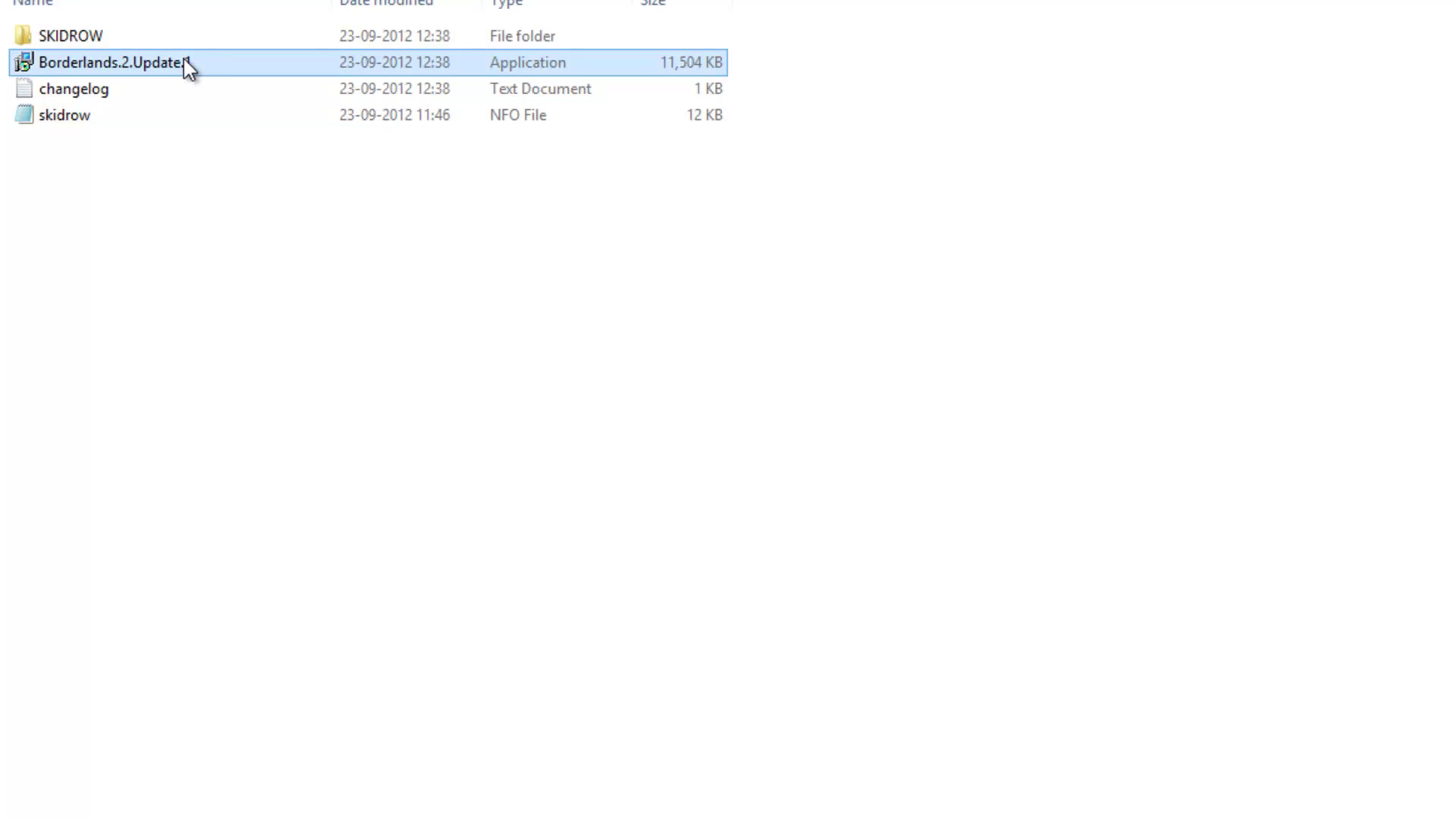
{"action": "double_click", "coordinate": [114, 34]}
{"action": "double_click", "coordinate": [26, 32]}
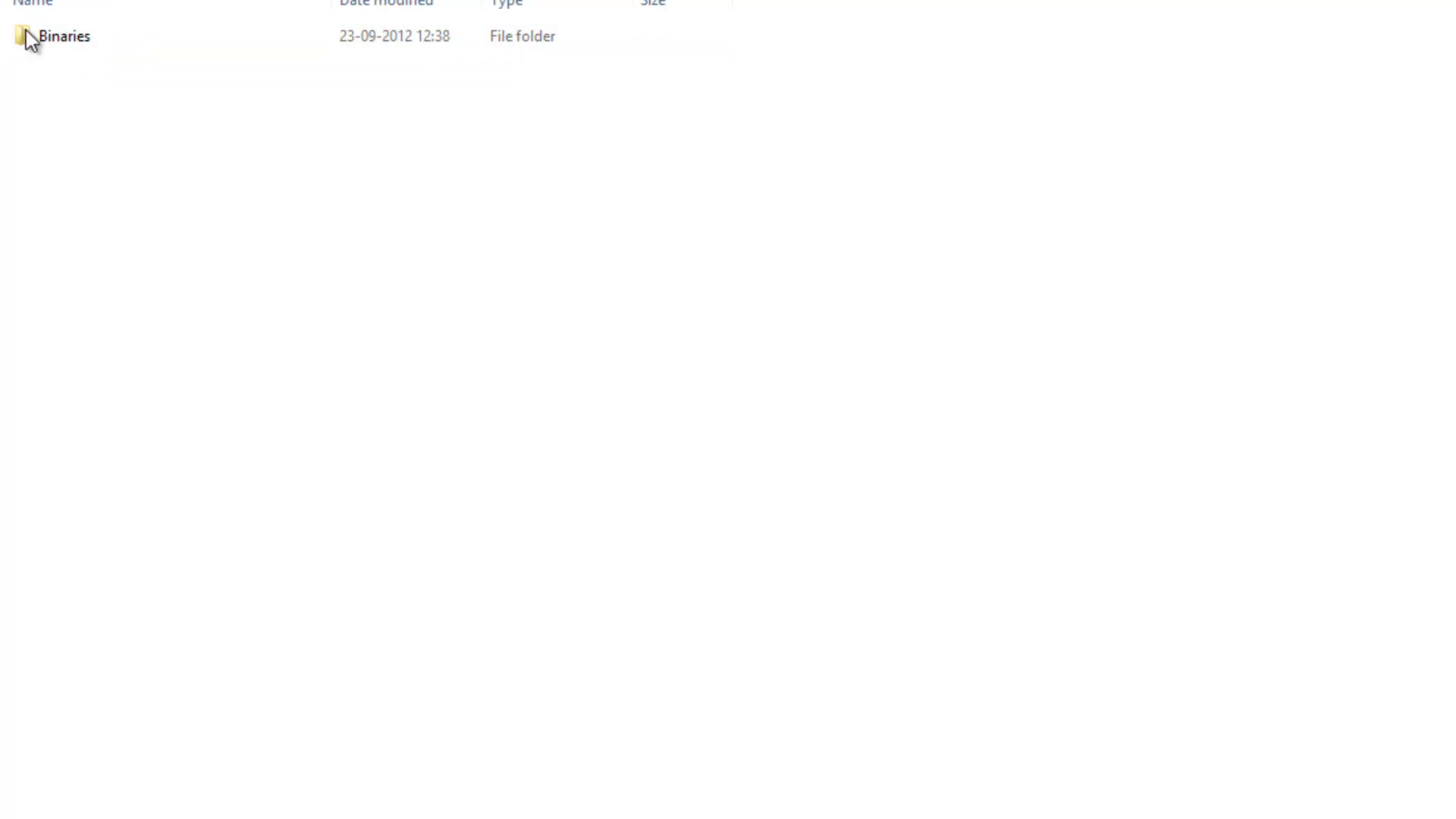
{"action": "double_click", "coordinate": [71, 61]}
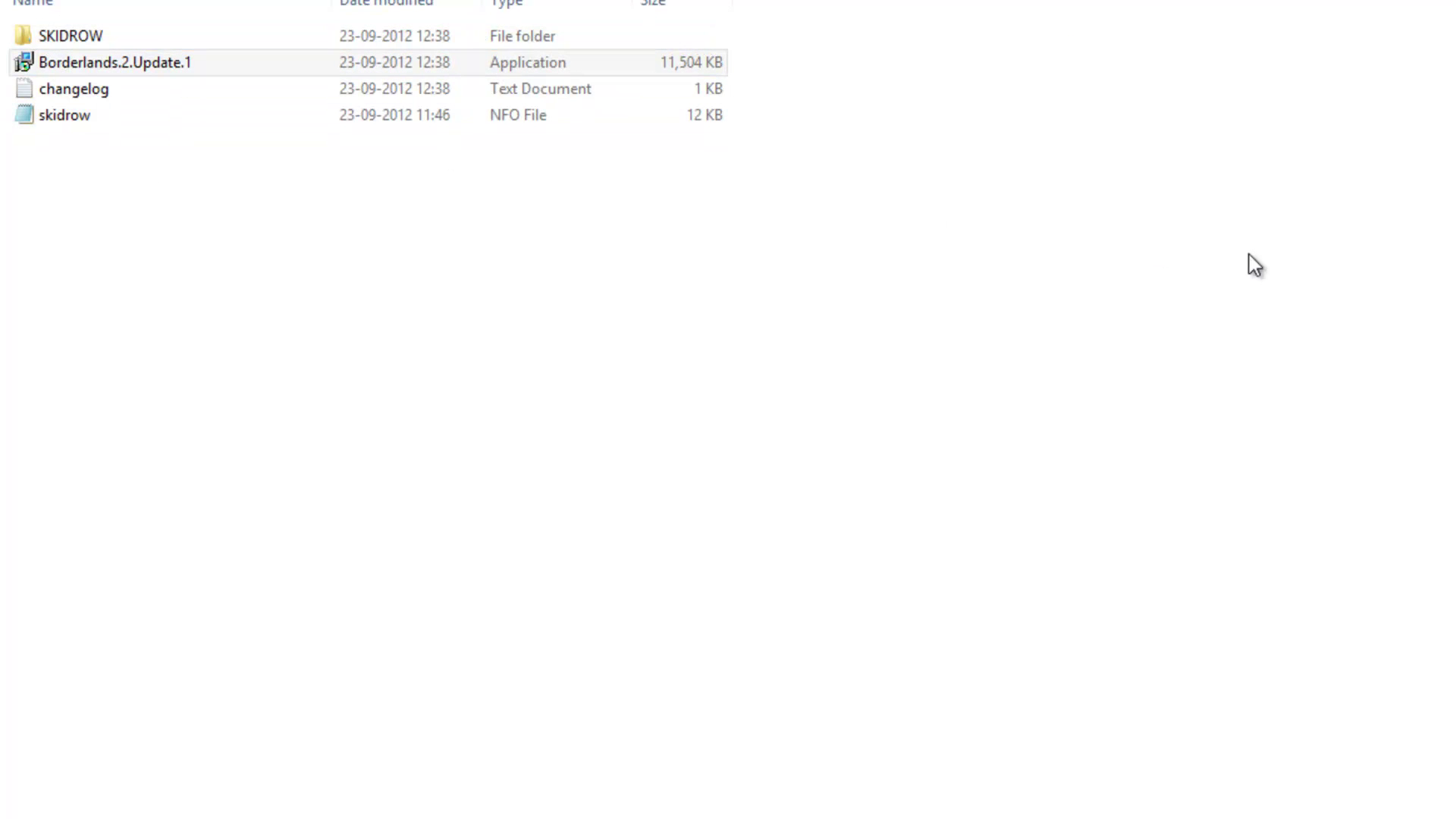
{"action": "left_click", "coordinate": [1016, 487]}
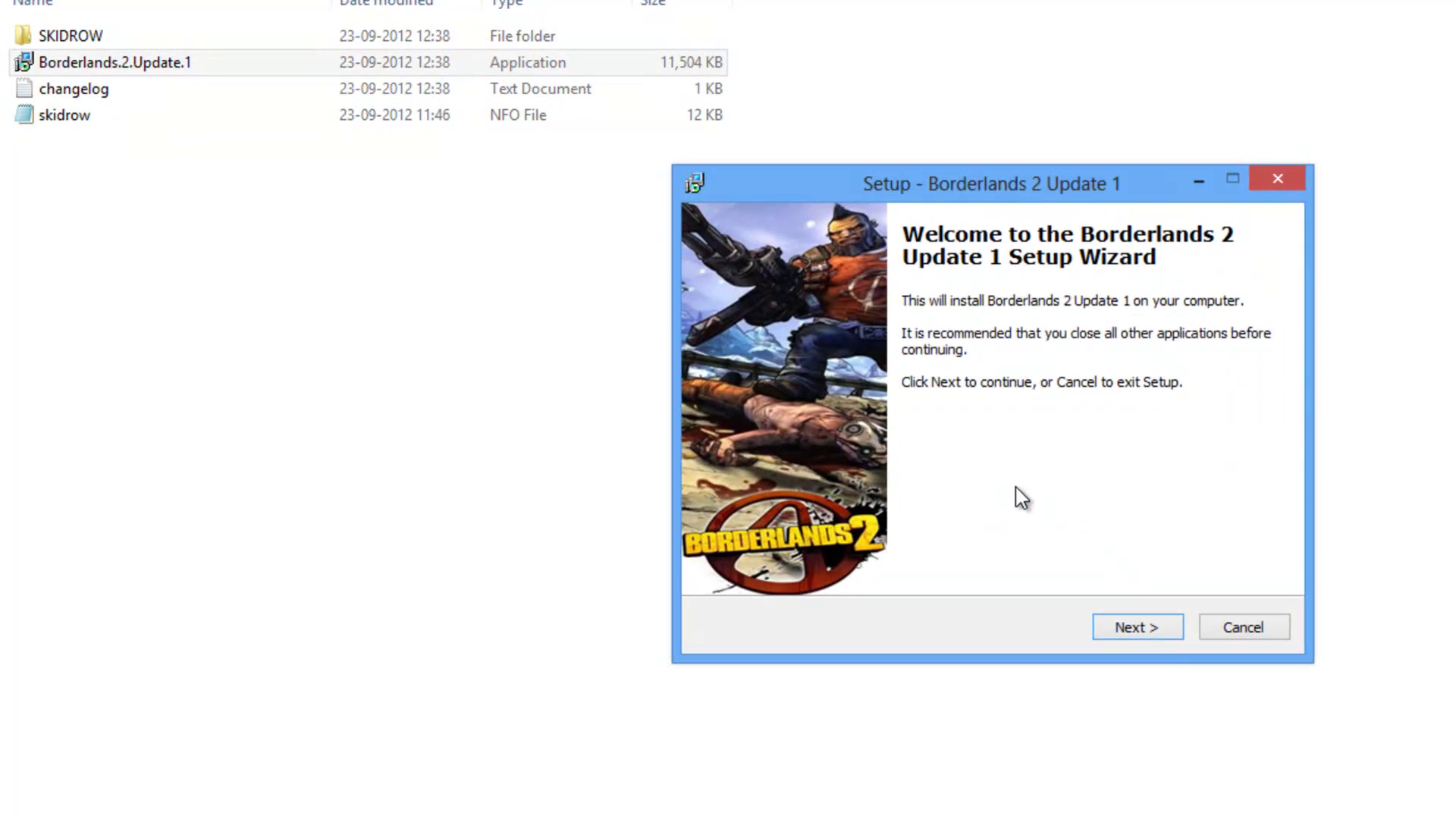
{"action": "left_click", "coordinate": [1145, 624]}
{"action": "left_click", "coordinate": [1149, 636]}
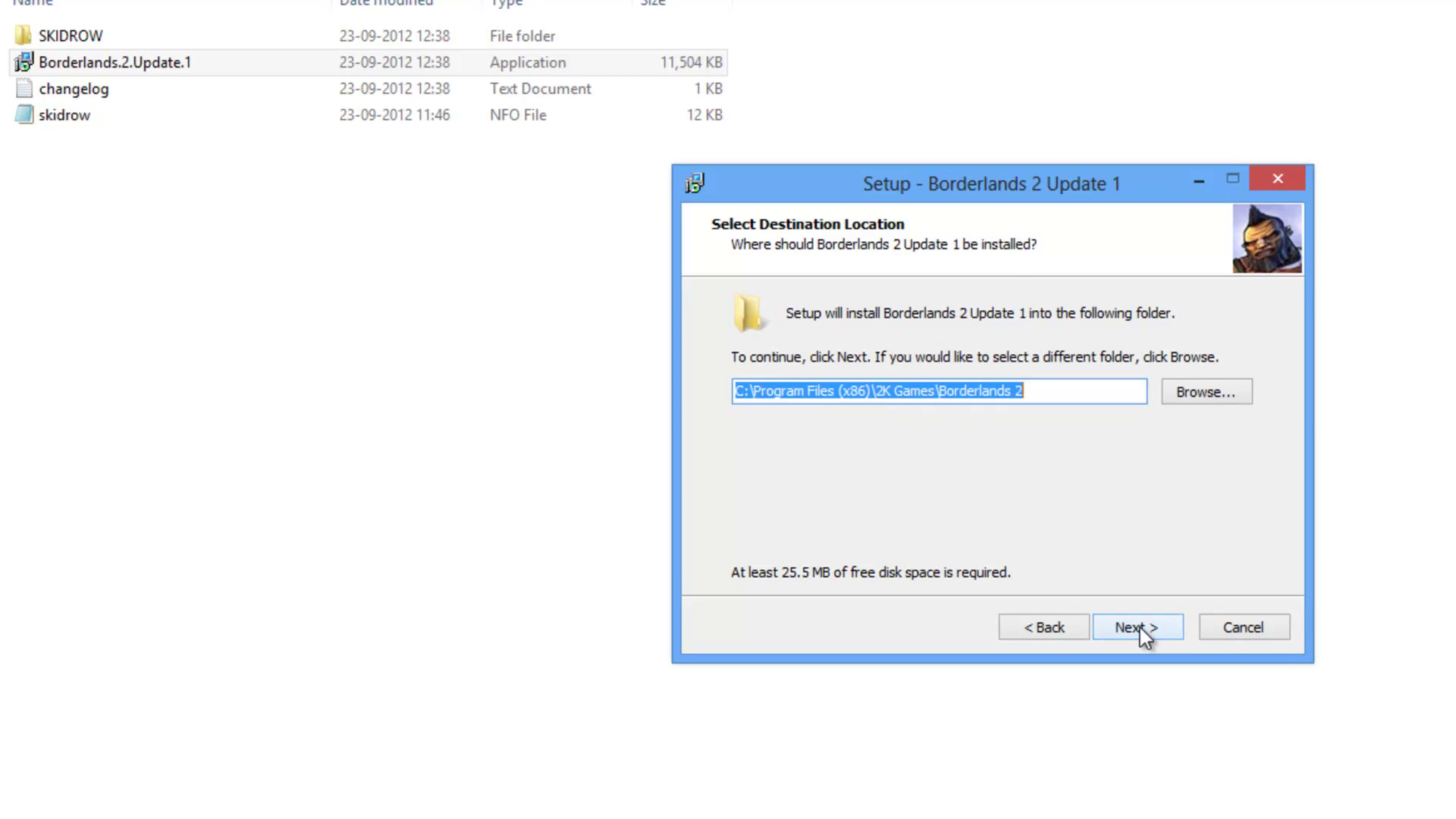
{"action": "left_click", "coordinate": [1262, 630]}
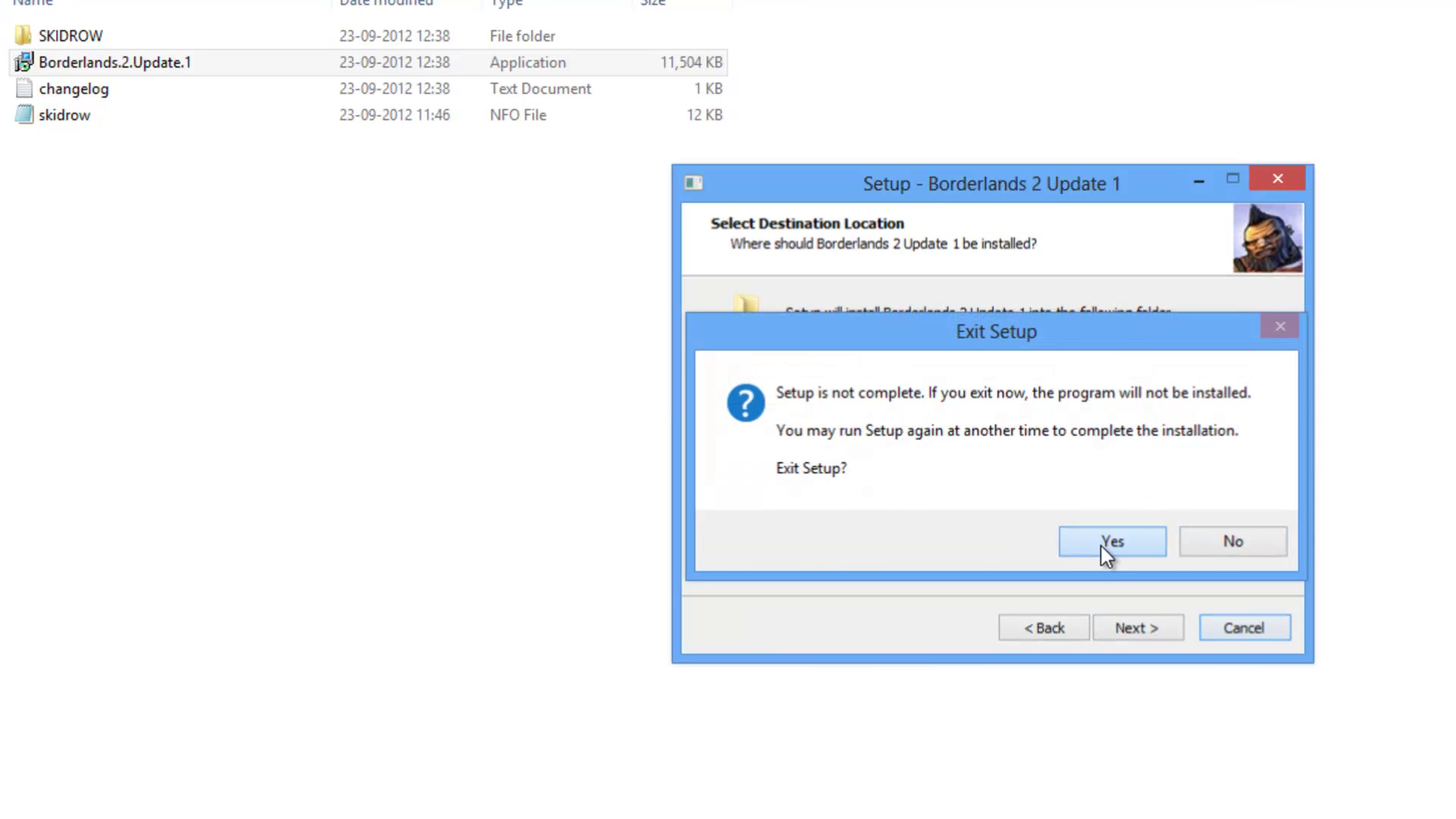
{"action": "left_click", "coordinate": [1104, 550]}
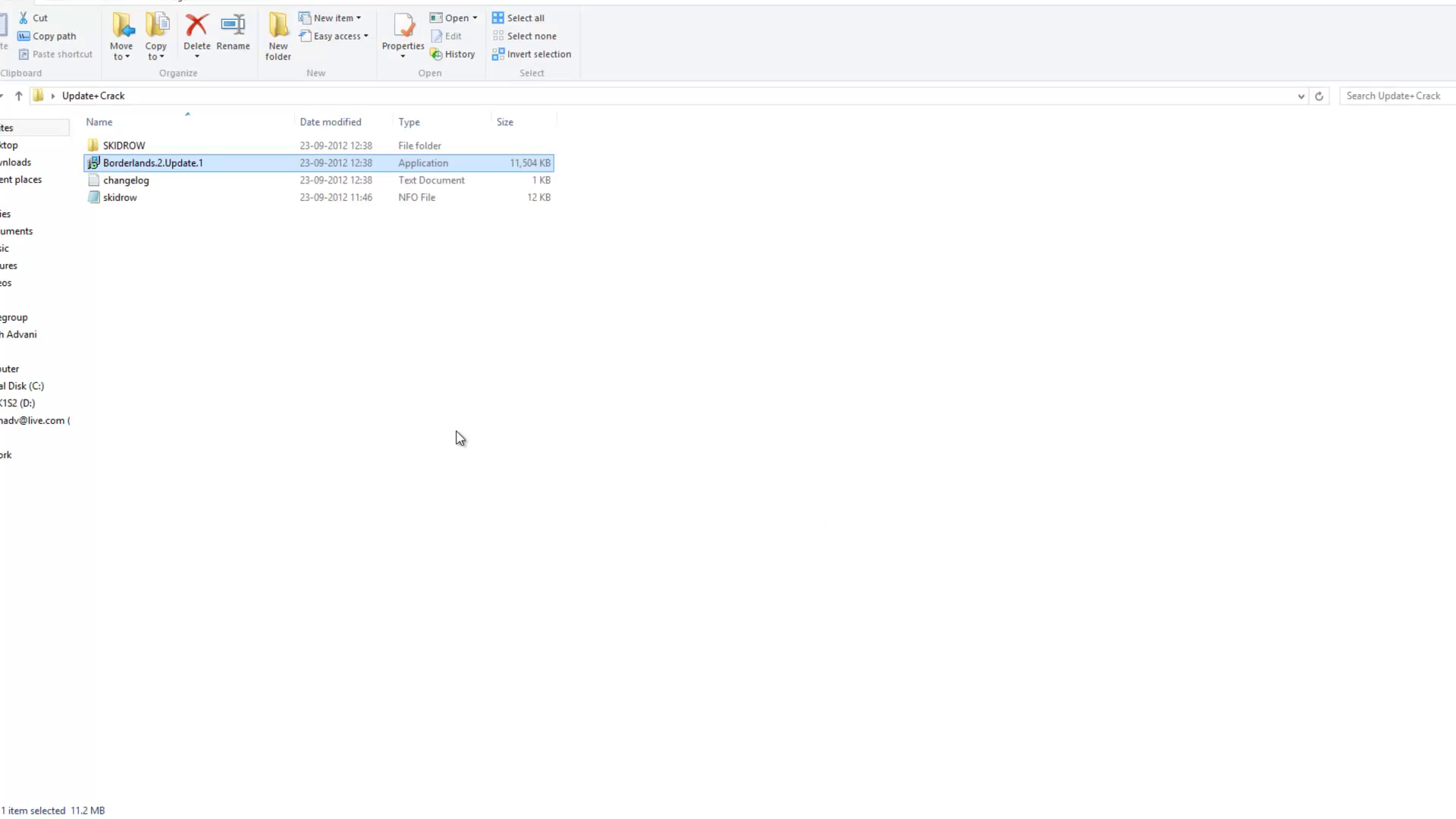
Open a second Explorer window on the right at C:\Program Files (x86)\2K Games\Borderlands 2
{"action": "key", "text": "super+e"}
{"action": "left_click_drag", "start_coordinate": [822, 9], "coordinate": [1455, 160]}
{"action": "double_click", "coordinate": [982, 194]}
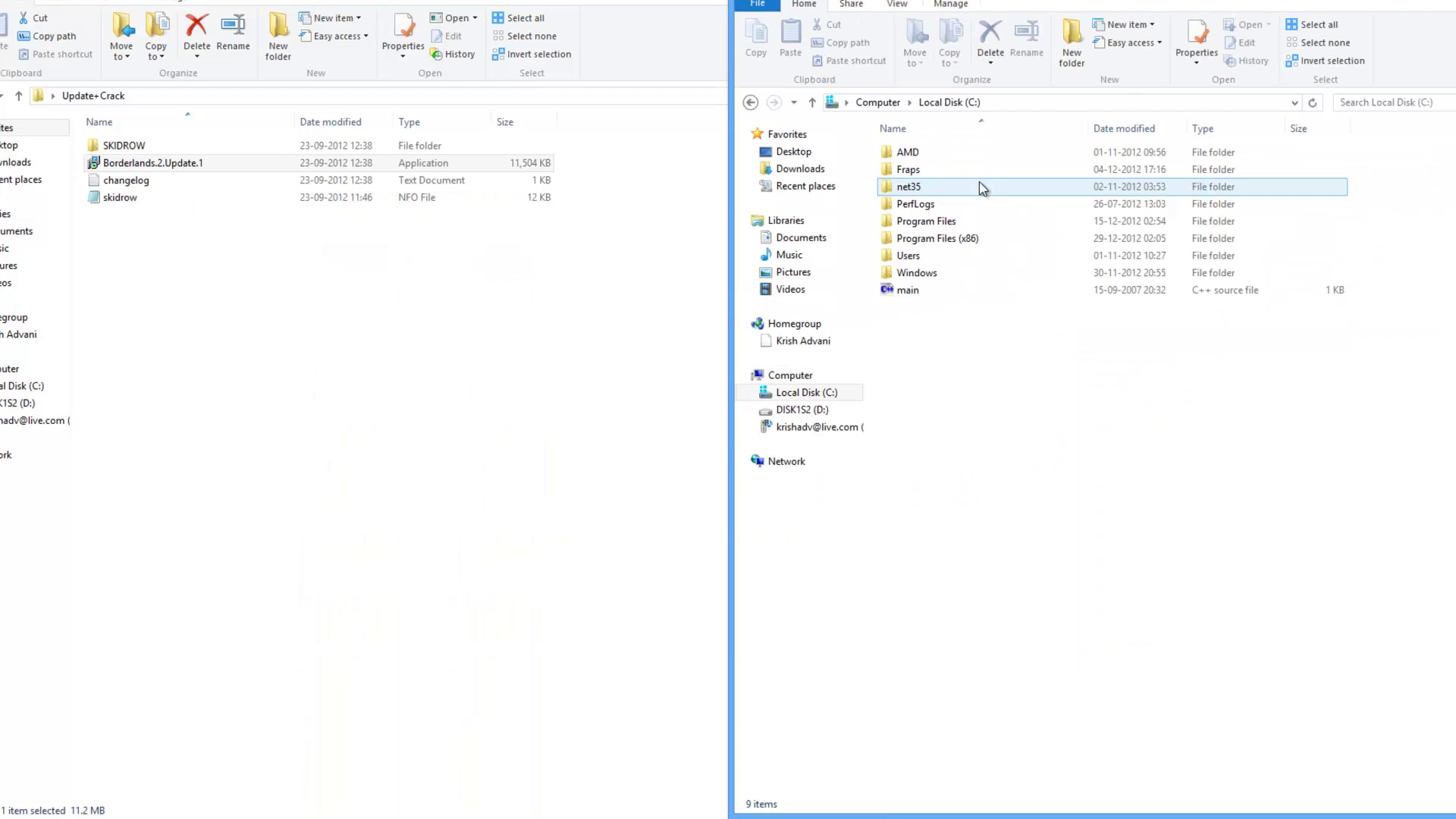
{"action": "double_click", "coordinate": [976, 241]}
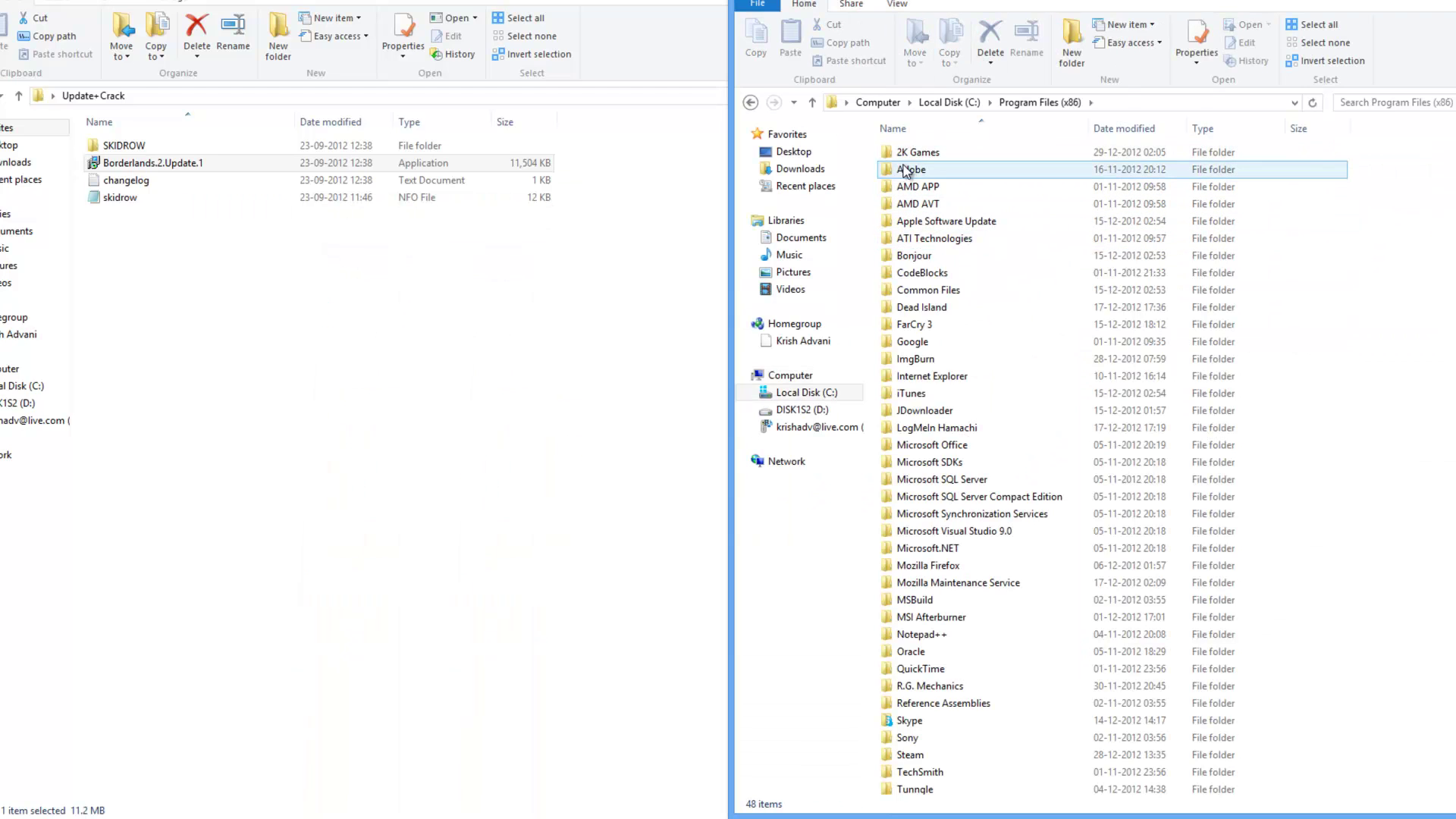
{"action": "double_click", "coordinate": [931, 152]}
{"action": "double_click", "coordinate": [926, 155]}
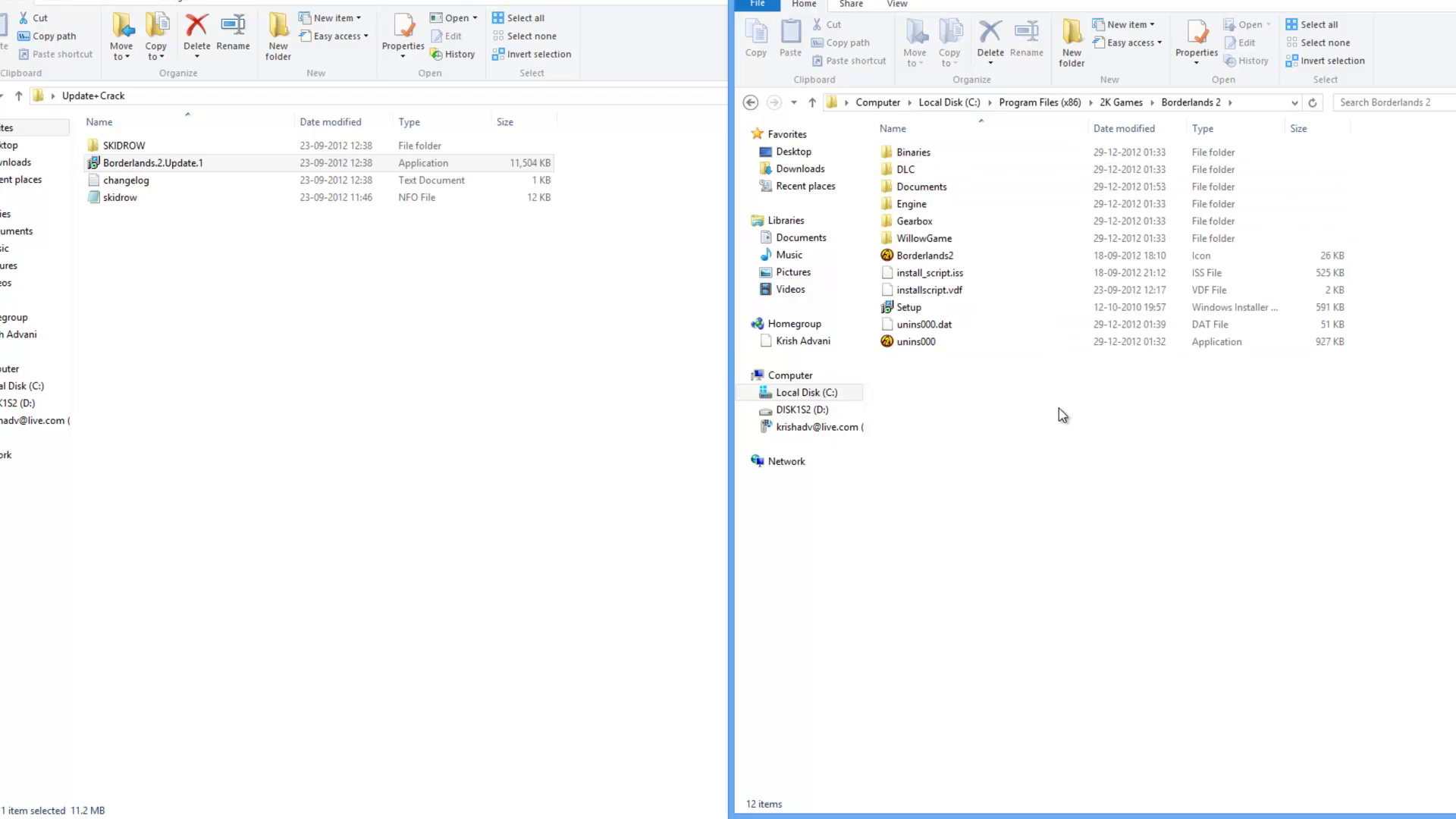
Copy SKIDROW's Binaries folder into the Borderlands 2 folder and close the SKIDROW window
{"action": "double_click", "coordinate": [156, 148]}
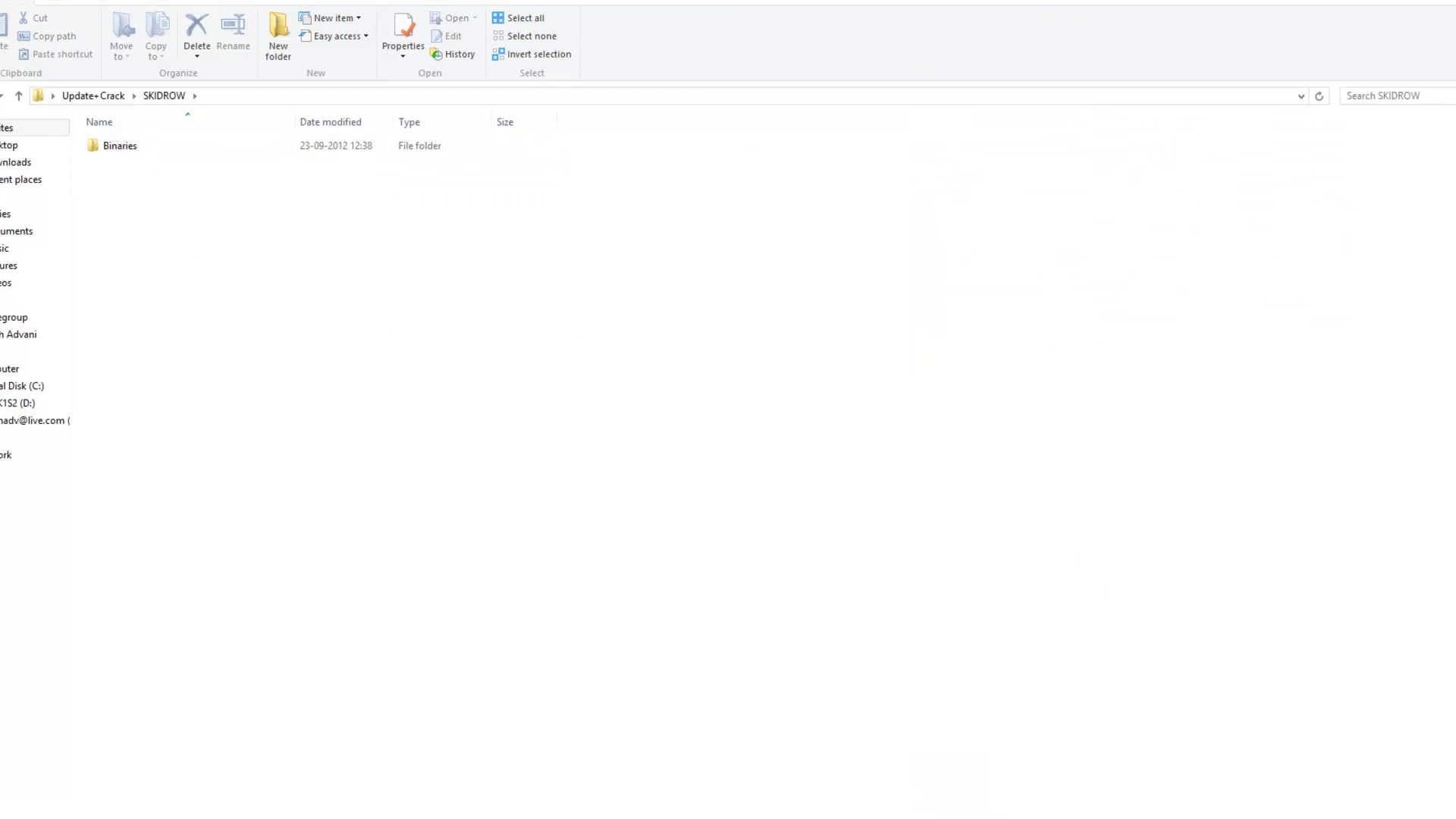
{"action": "left_click_drag", "start_coordinate": [114, 151], "coordinate": [1144, 464]}
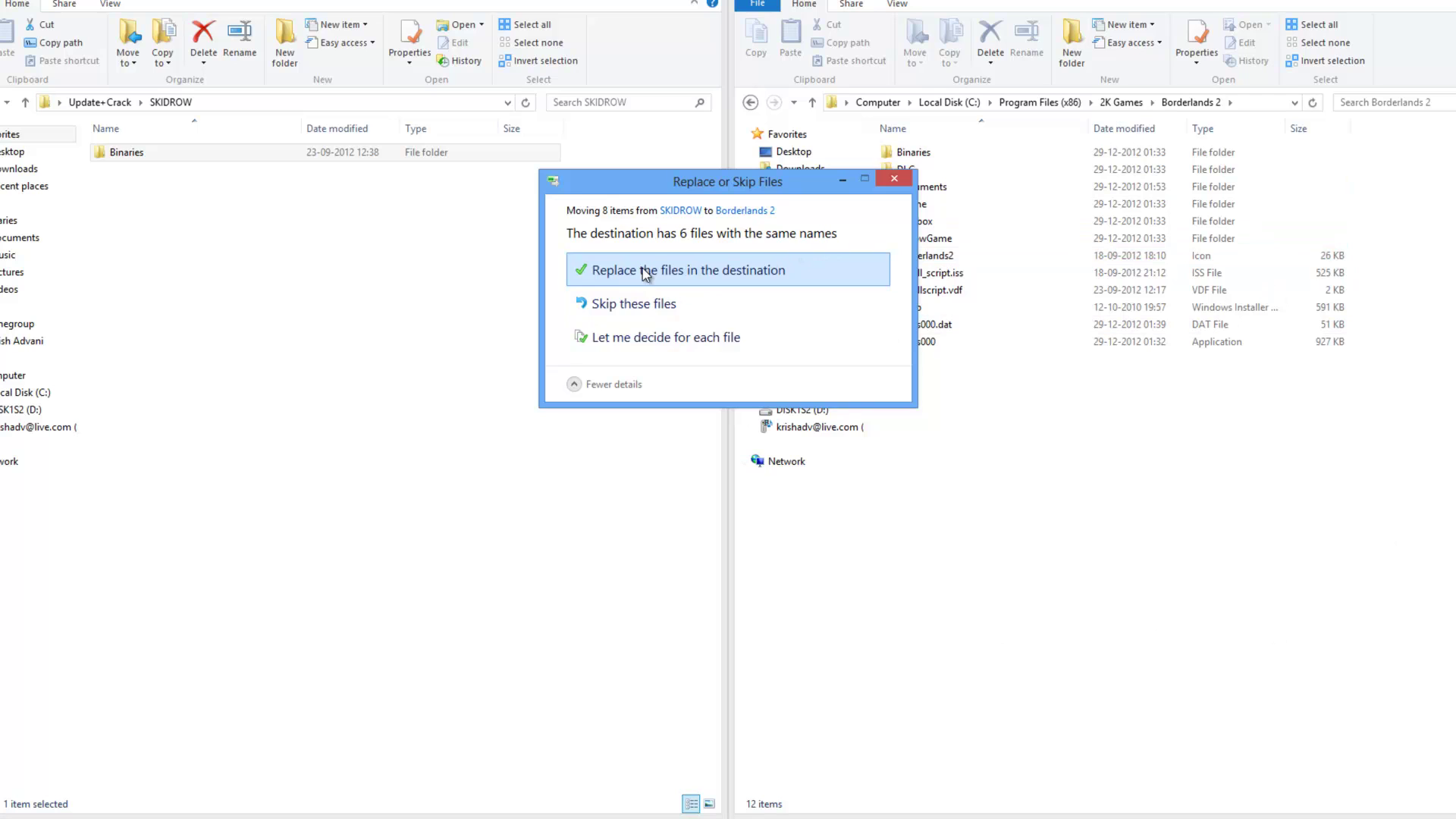
{"action": "left_click", "coordinate": [895, 179]}
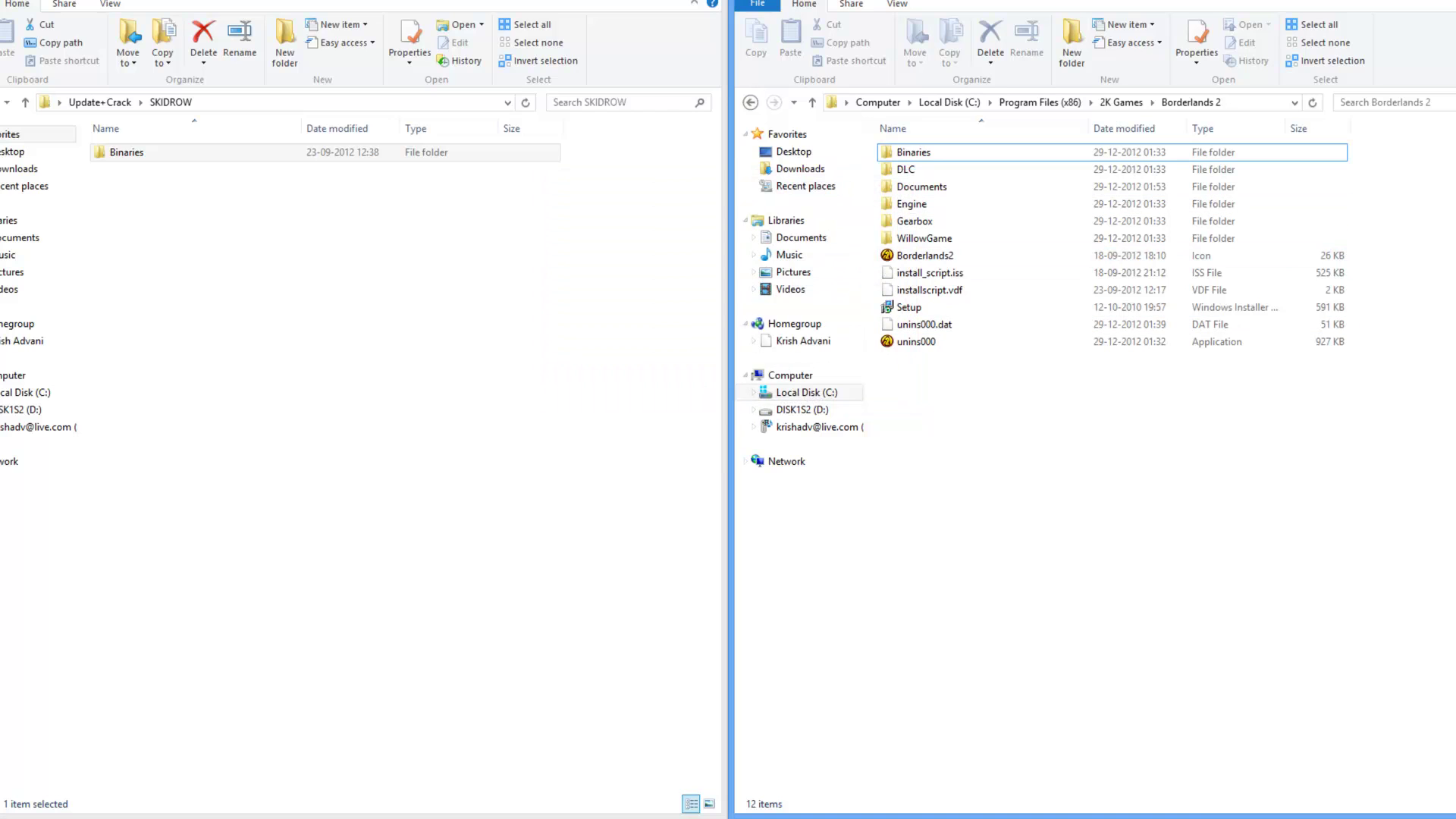
{"action": "key", "text": "alt+F4"}
{"action": "key", "text": "alt+F4"}
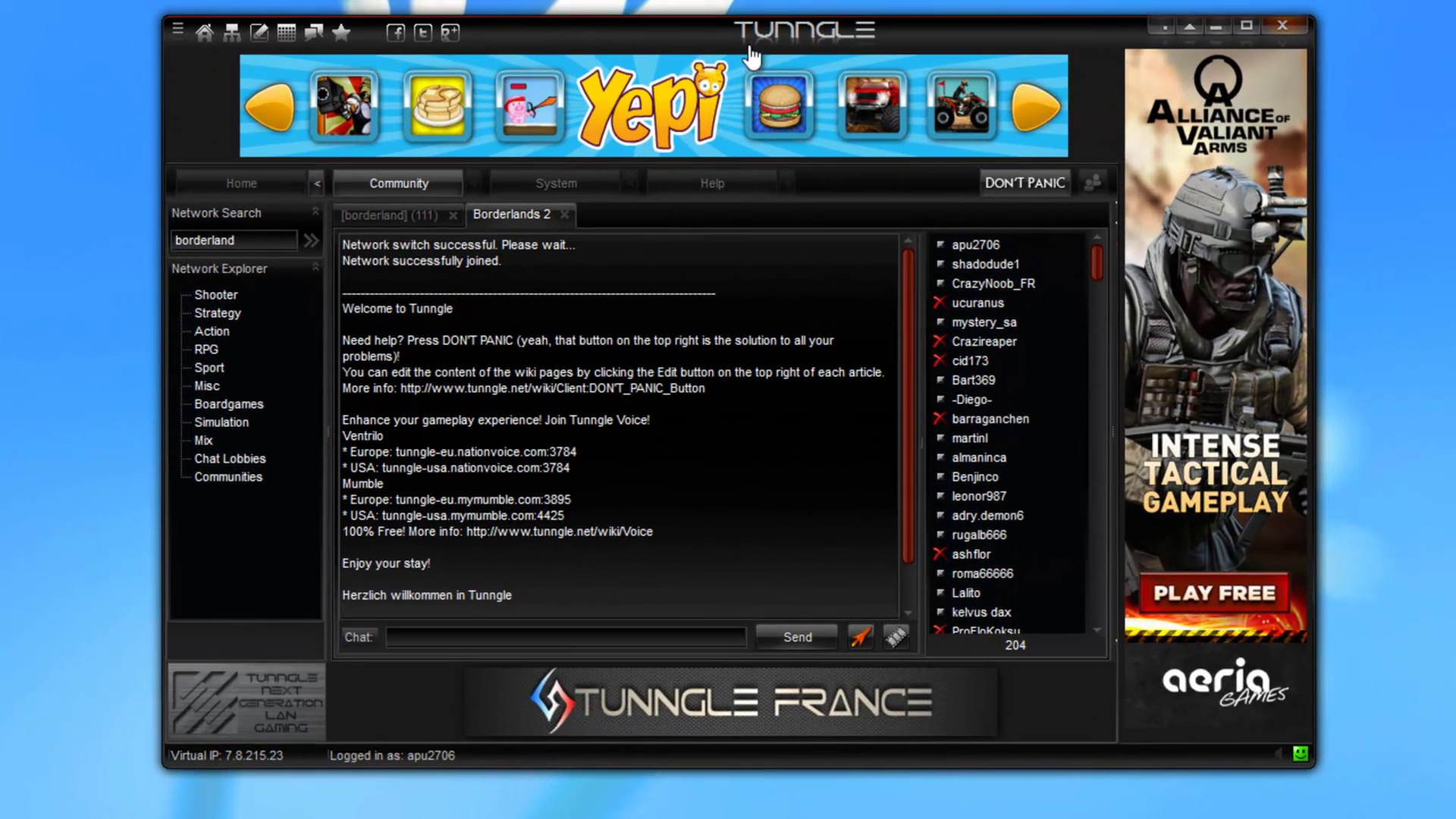
Join the Borderlands 2 network from the 'borderland' search results and view its chat
{"action": "left_click", "coordinate": [371, 216]}
{"action": "left_click", "coordinate": [228, 242]}
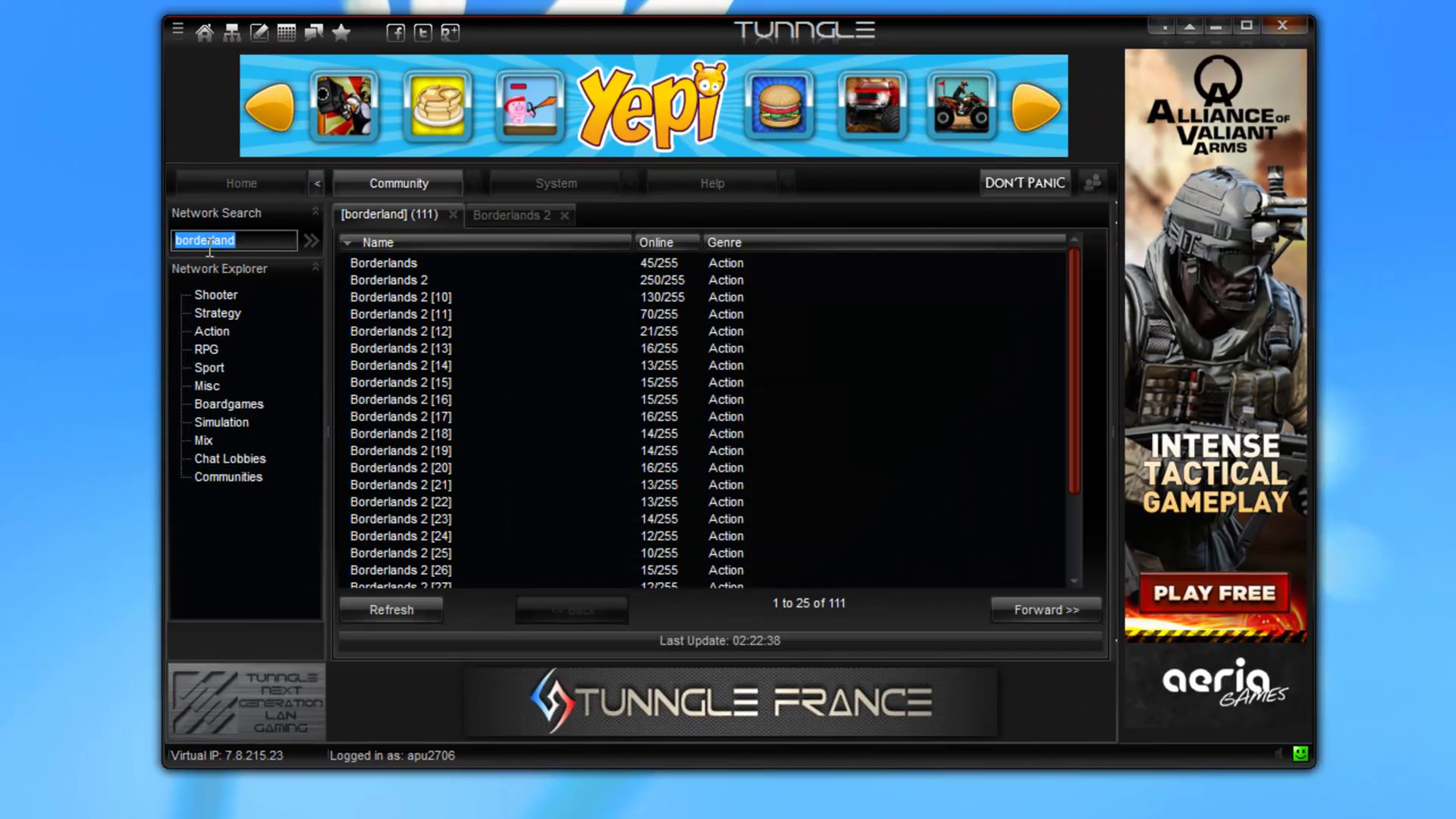
{"action": "key", "text": "Tab"}
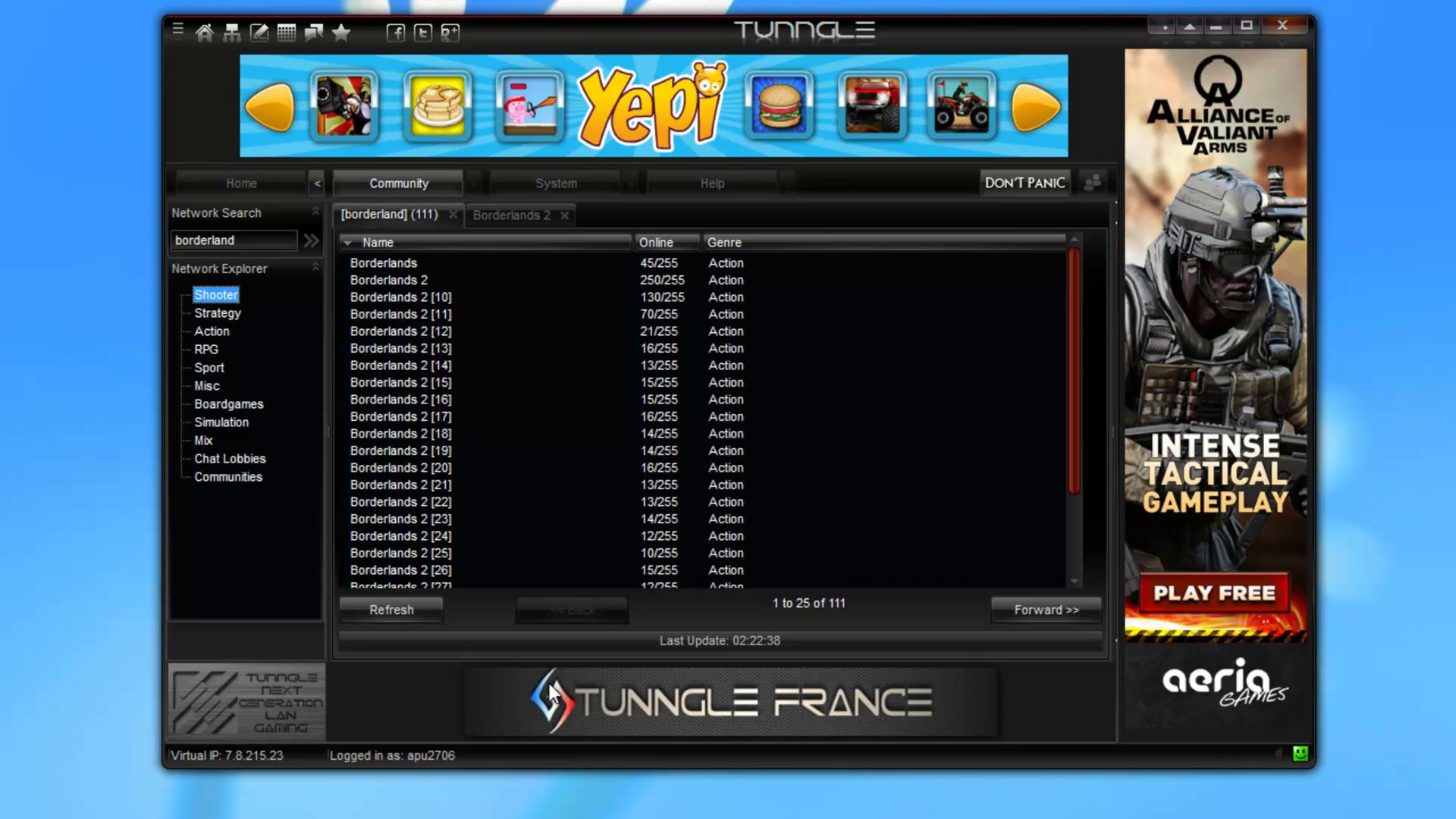
{"action": "left_click", "coordinate": [470, 379]}
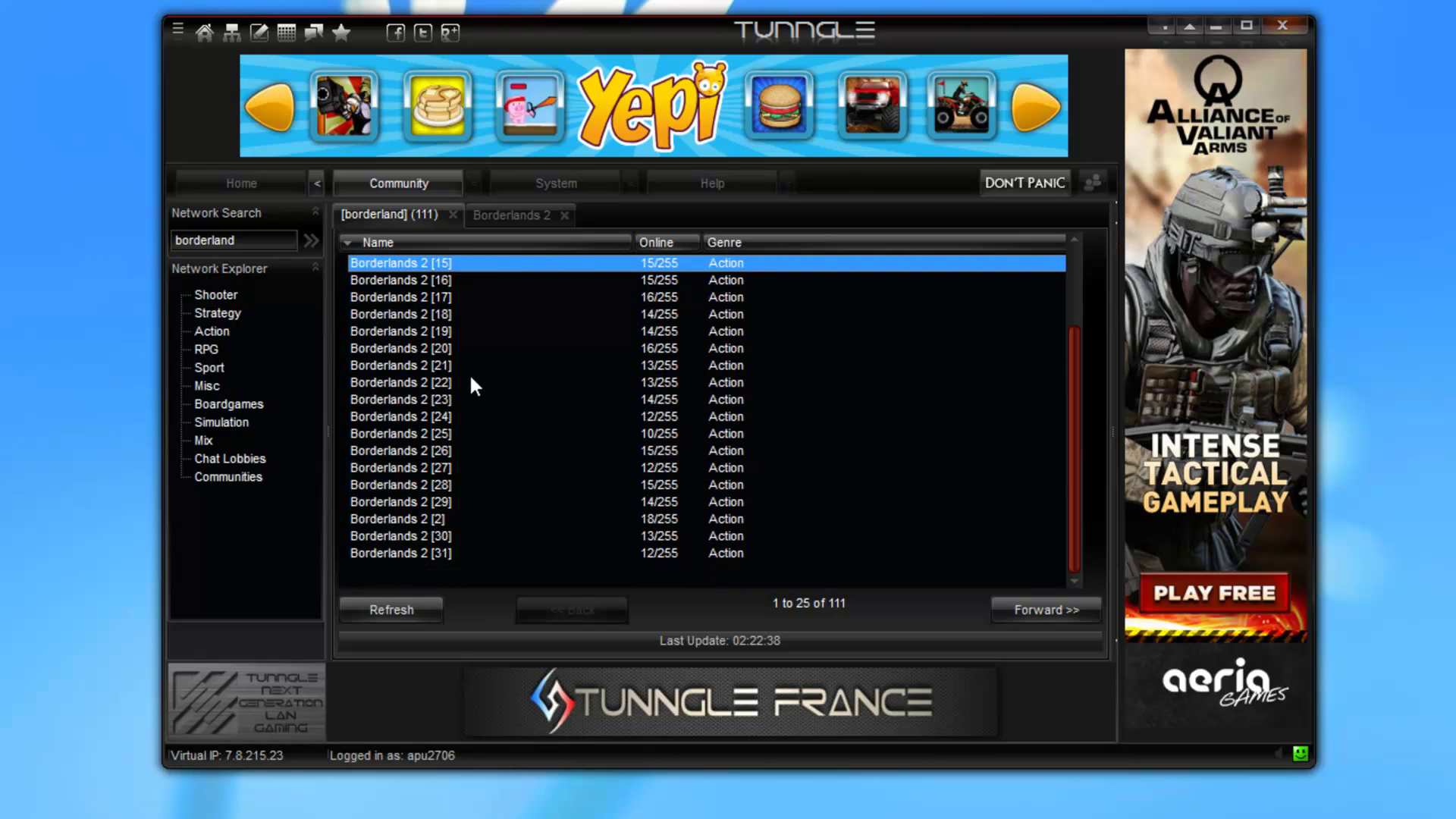
{"action": "scroll", "coordinate": [531, 455], "scroll_direction": "up", "scroll_amount": 3}
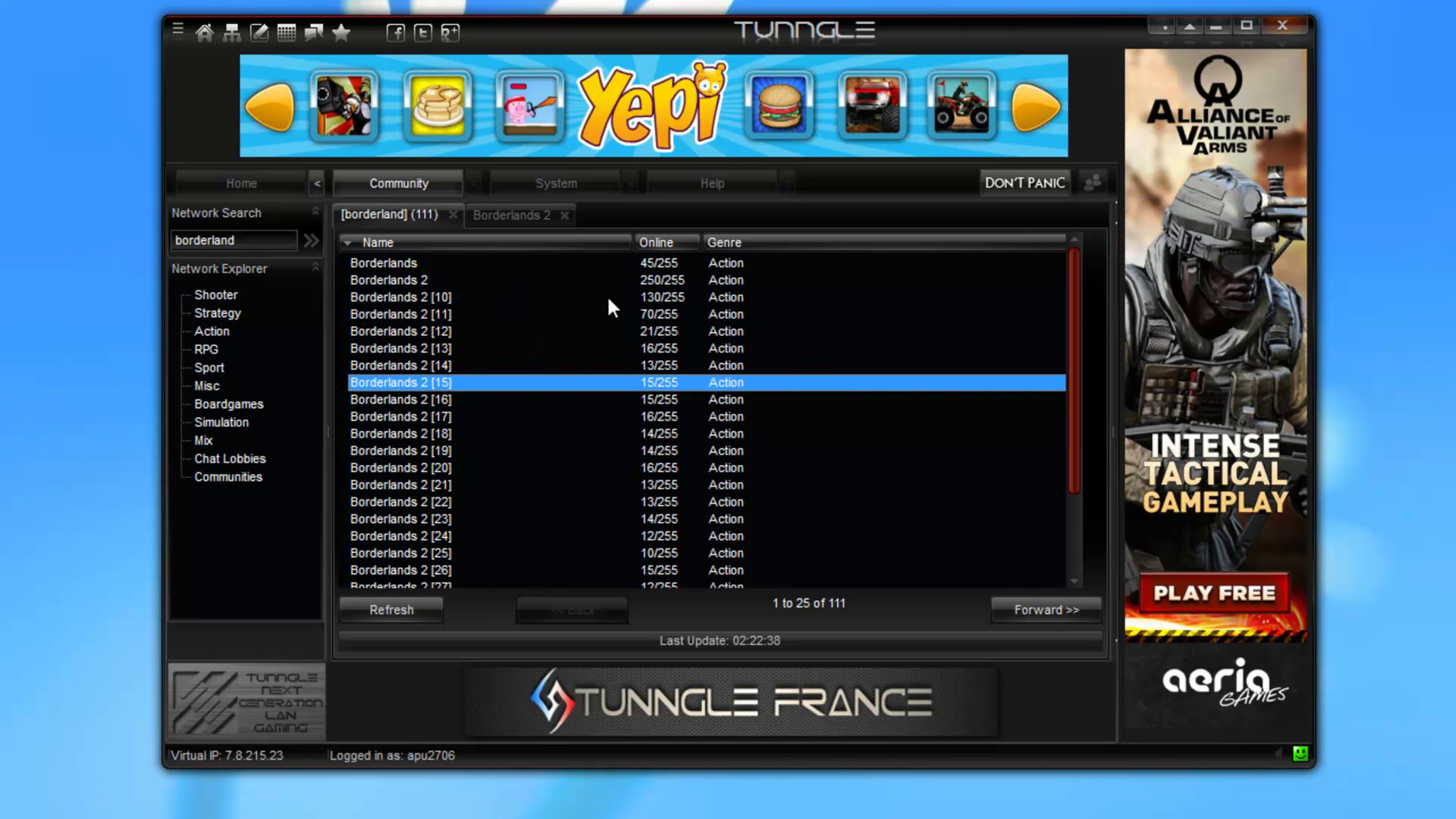
{"action": "left_click", "coordinate": [443, 281]}
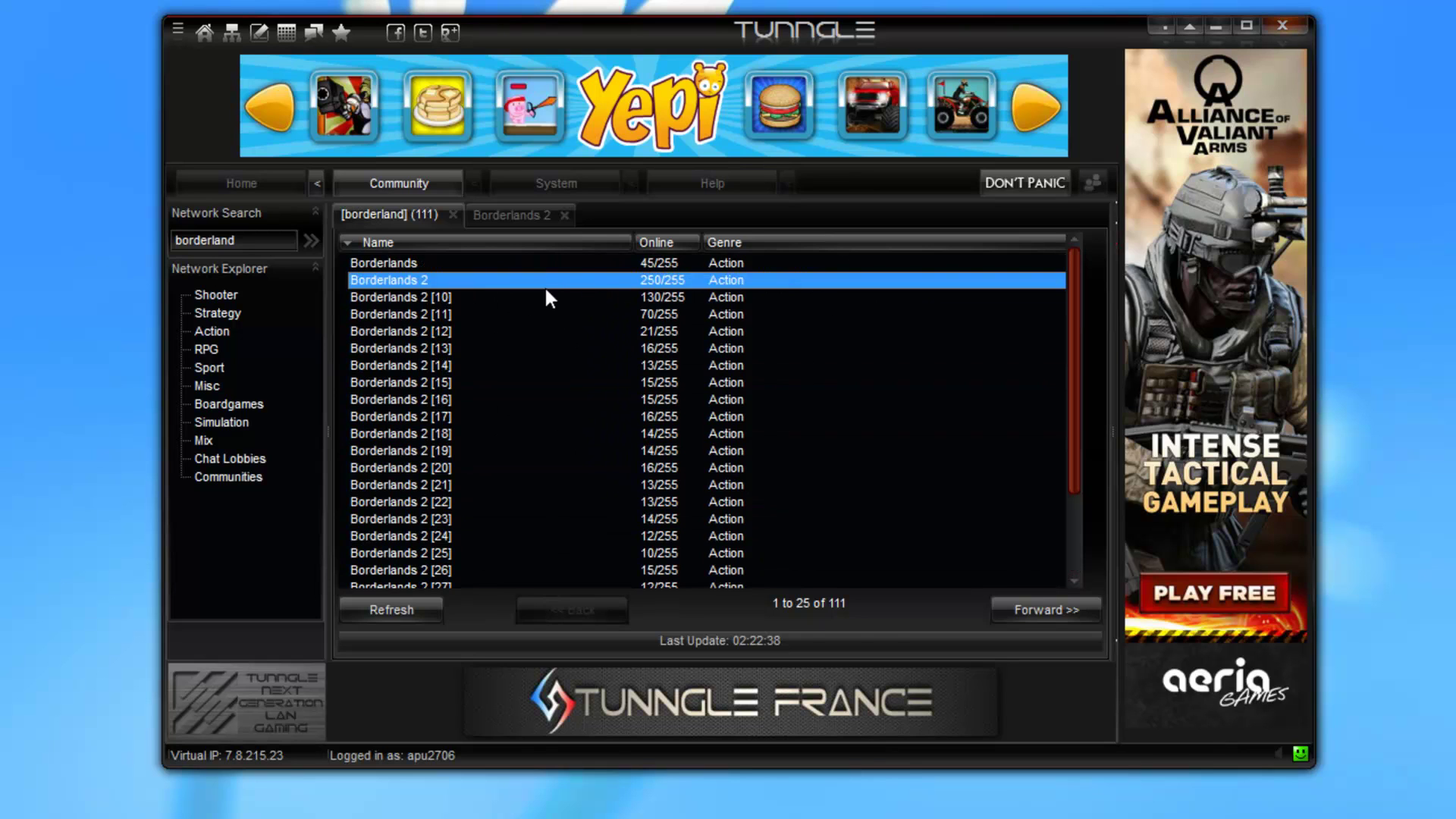
{"action": "left_click", "coordinate": [521, 216]}
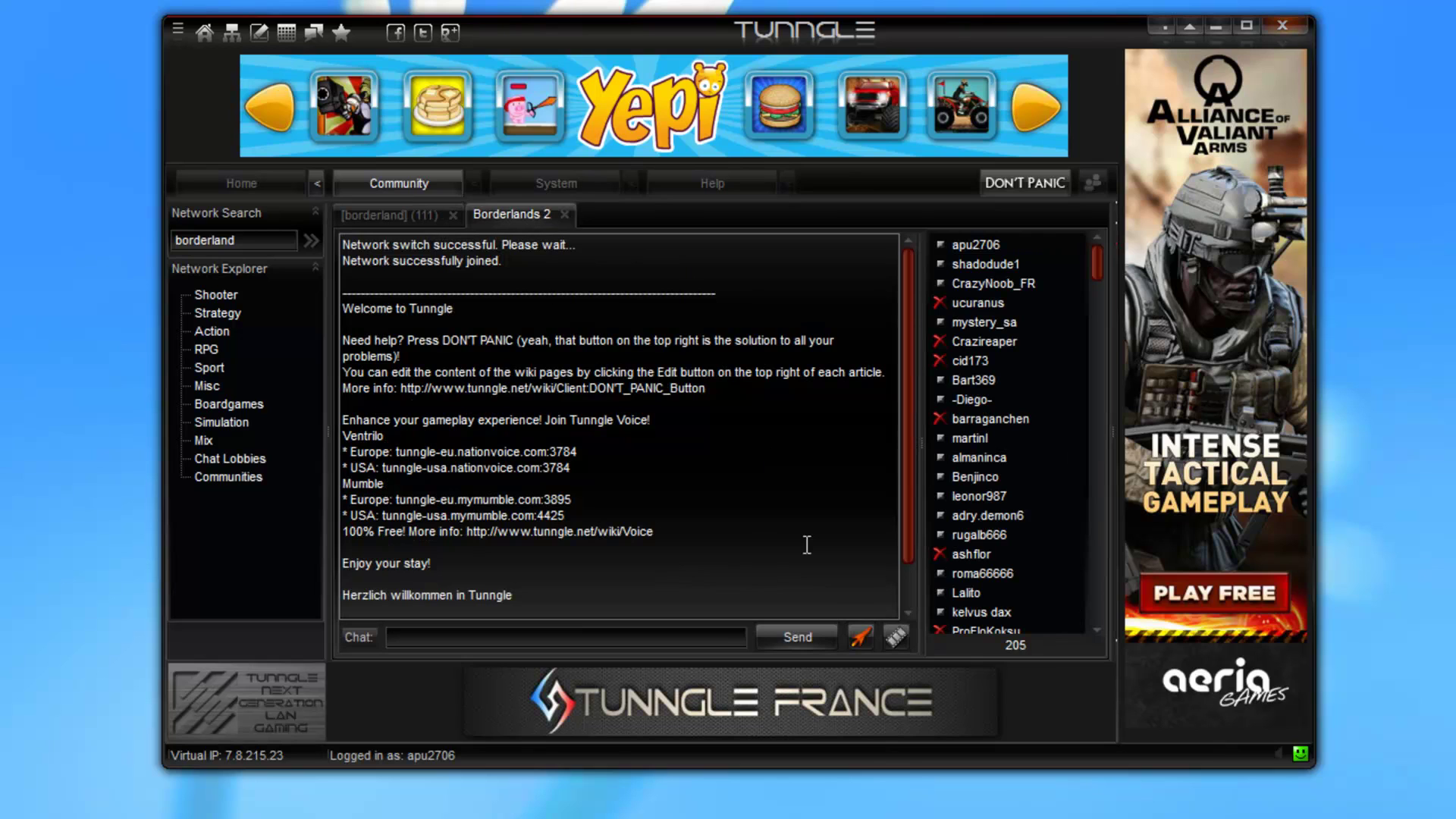
Read the Borderlands 2 How To Play guide in Community Help, then minimize Tunngle
{"action": "left_click", "coordinate": [1024, 183]}
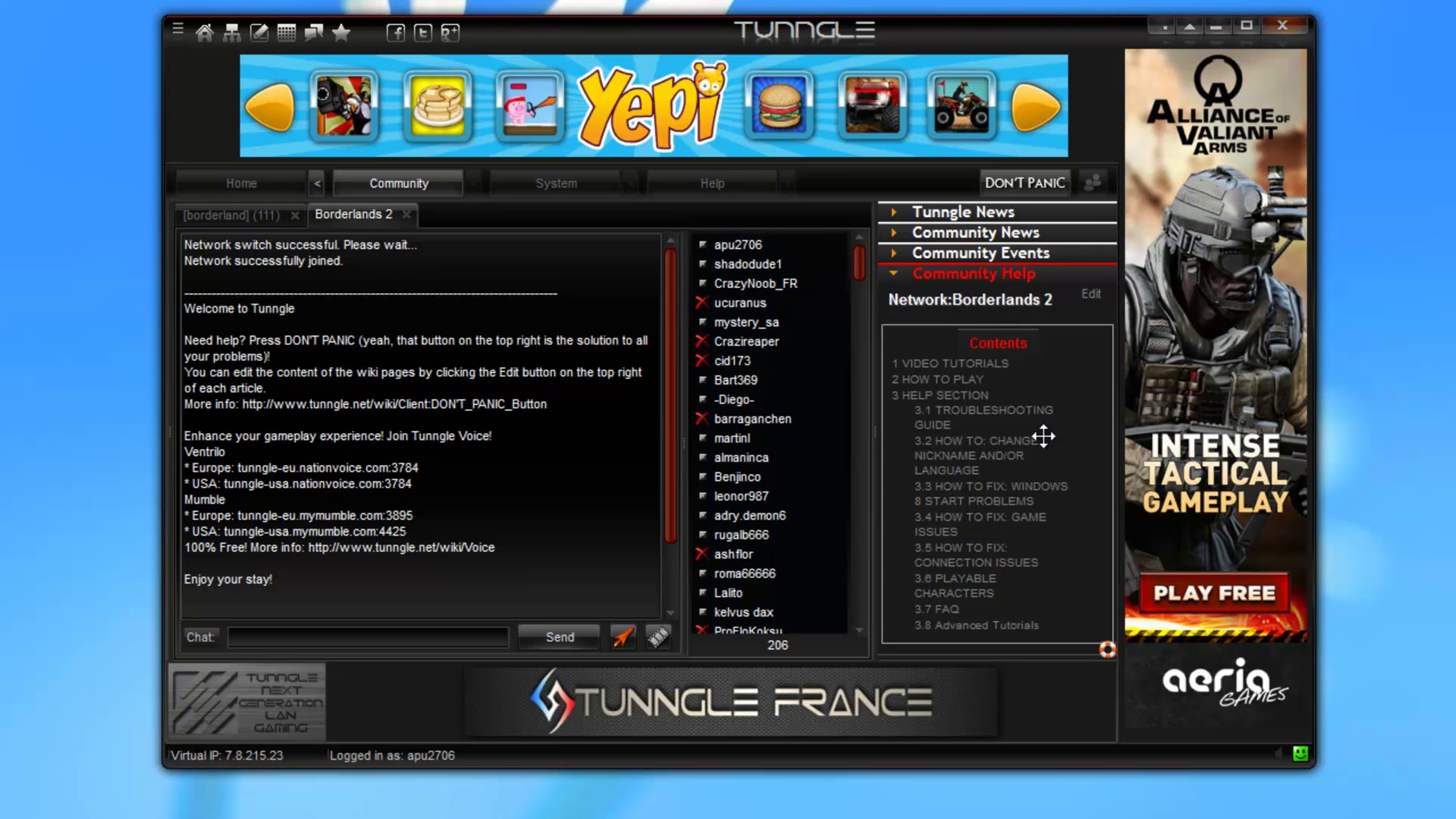
{"action": "scroll", "coordinate": [1039, 404], "scroll_direction": "down", "scroll_amount": 5}
{"action": "scroll", "coordinate": [1062, 448], "scroll_direction": "down", "scroll_amount": 3}
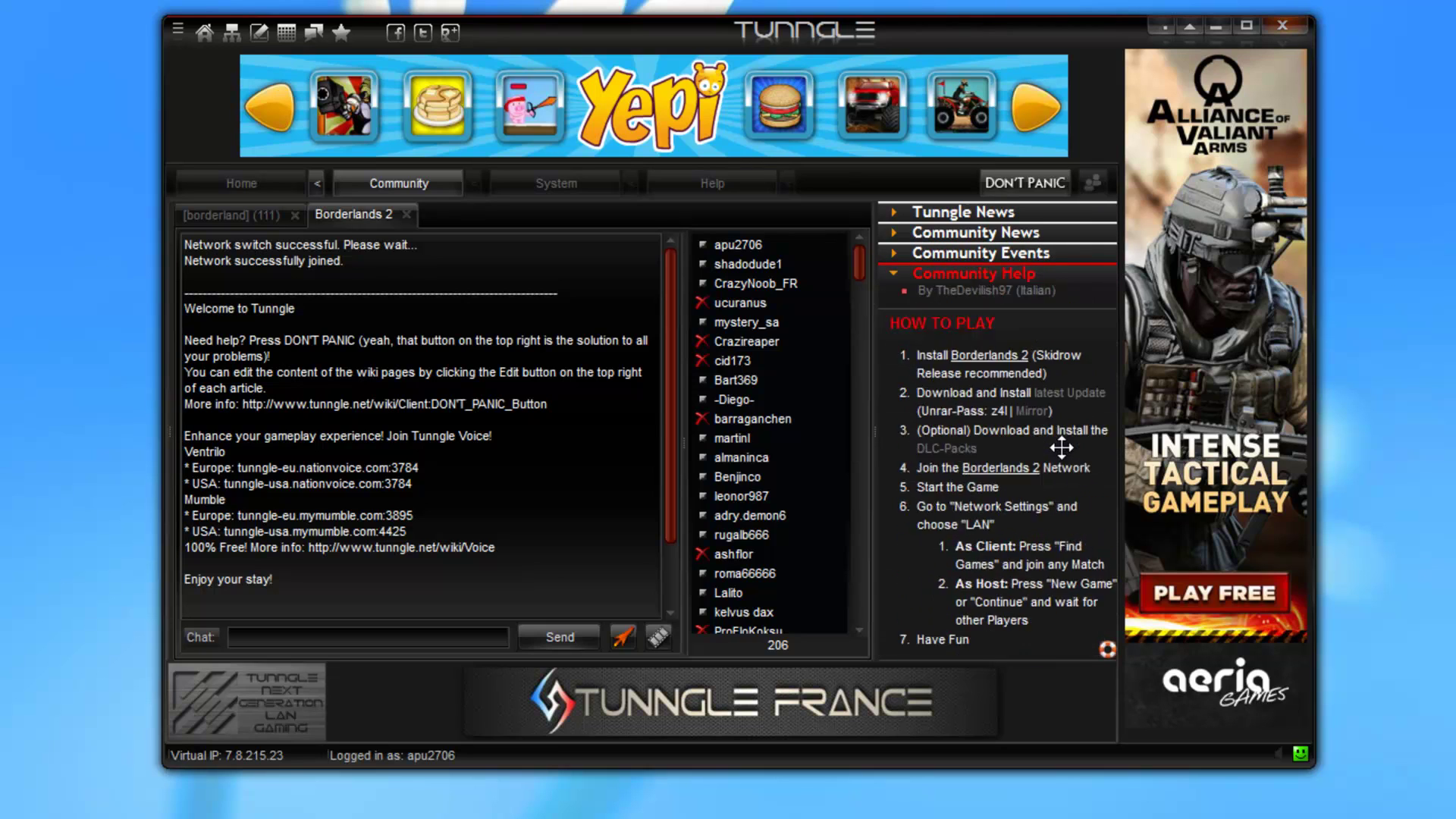
{"action": "scroll", "coordinate": [1060, 455], "scroll_direction": "down", "scroll_amount": 3}
{"action": "scroll", "coordinate": [1021, 482], "scroll_direction": "up", "scroll_amount": 2}
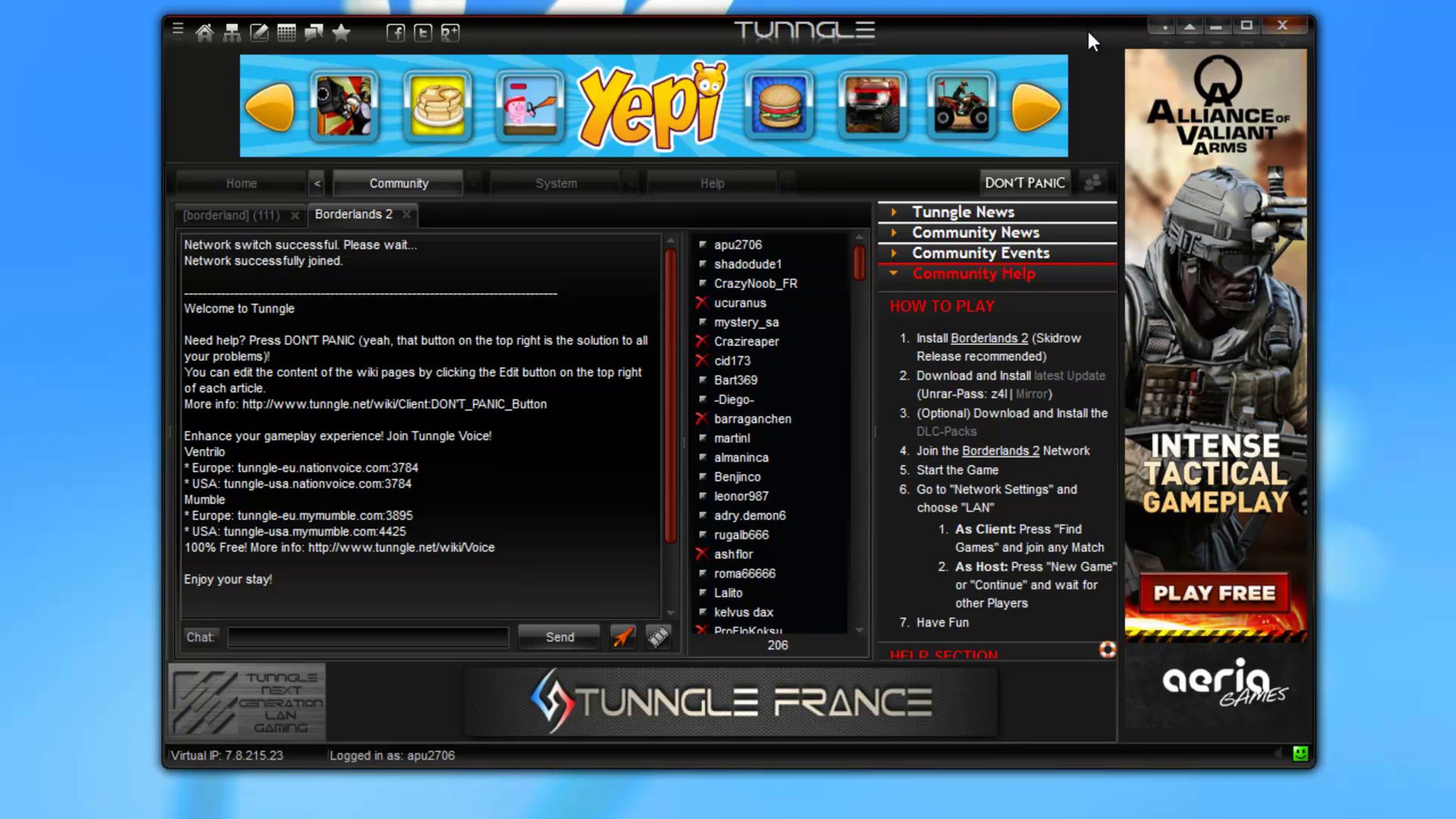
{"action": "left_click", "coordinate": [1216, 29]}
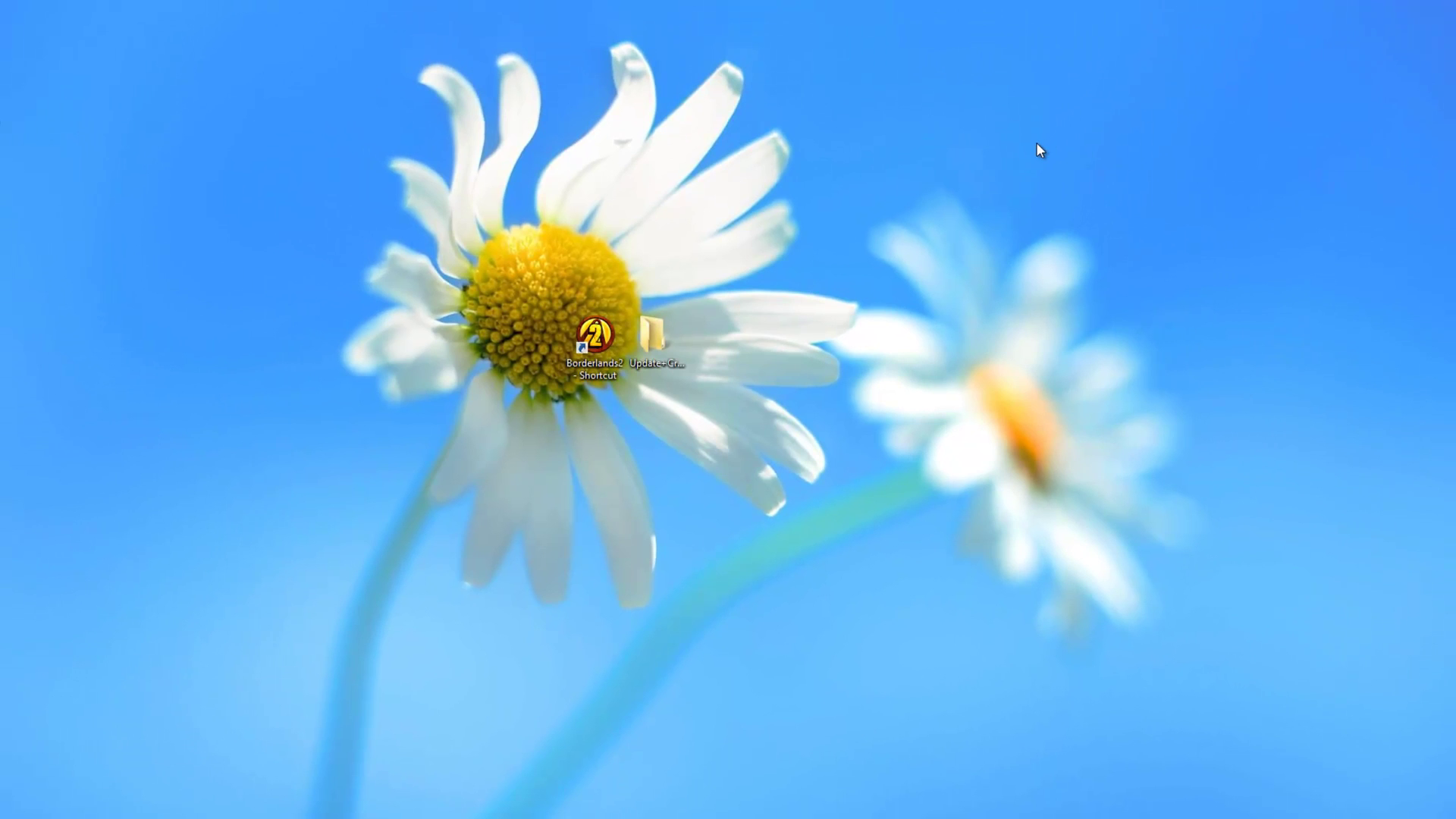
Launch LogMeIn Hamachi via Start search 'ham' and select the TunngleEs network
{"action": "key", "text": "super"}
{"action": "type", "text": "ham"}
{"action": "key", "text": "Return"}
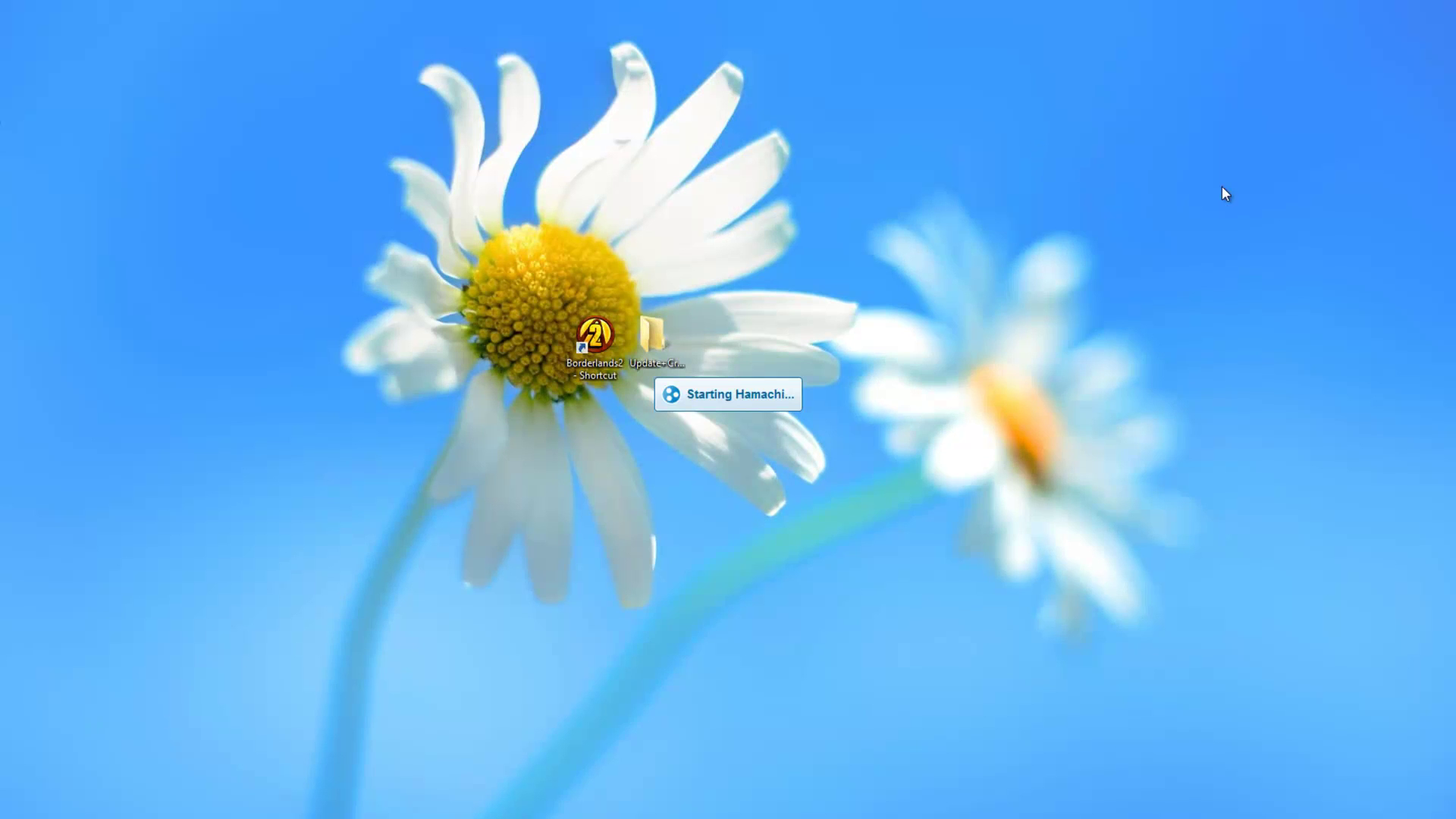
{"action": "left_click_drag", "start_coordinate": [831, 202], "coordinate": [948, 185]}
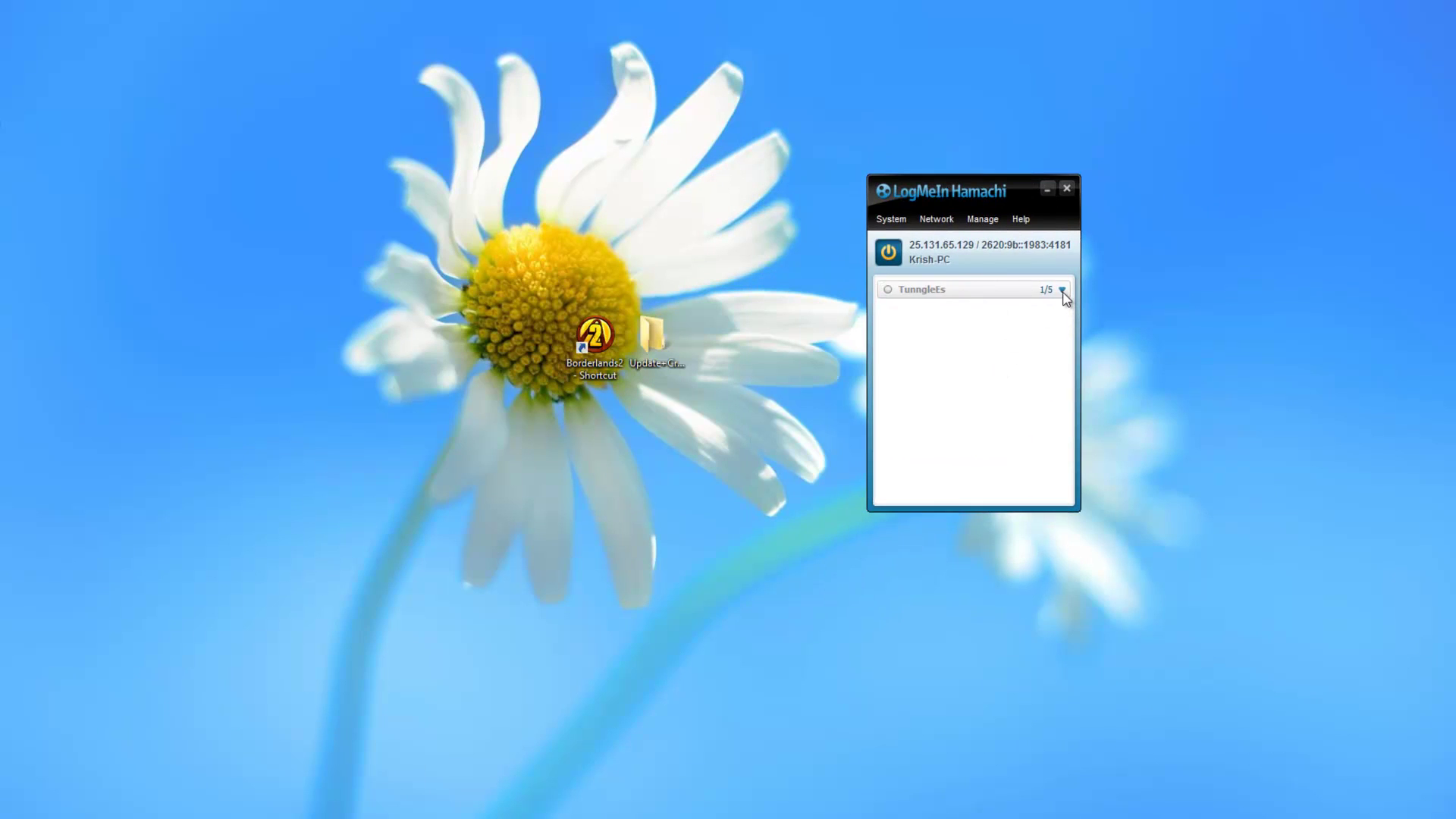
{"action": "left_click", "coordinate": [1040, 286]}
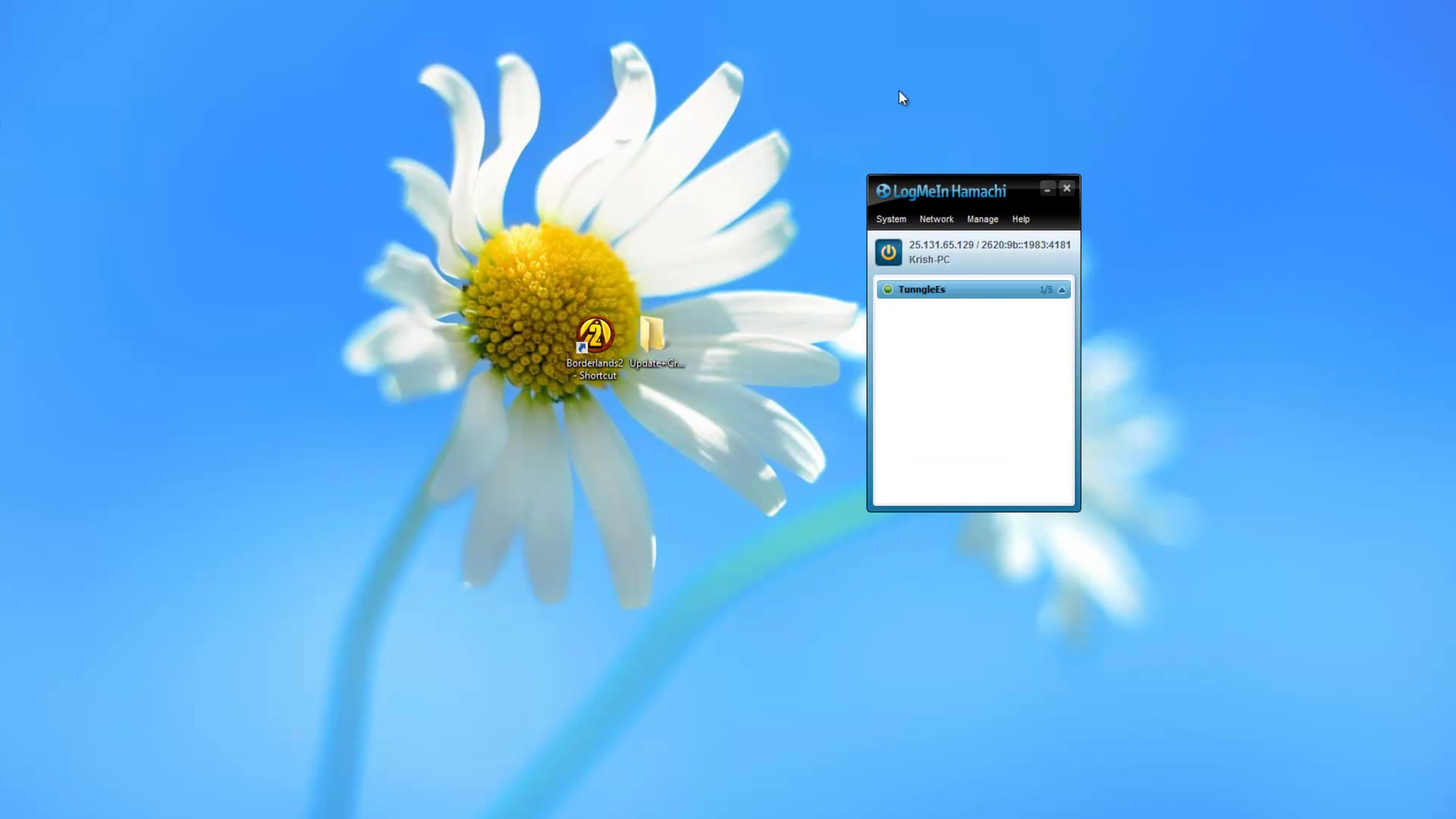
Open and cancel the Create a new network dialog, then minimize Hamachi
{"action": "left_click", "coordinate": [949, 214]}
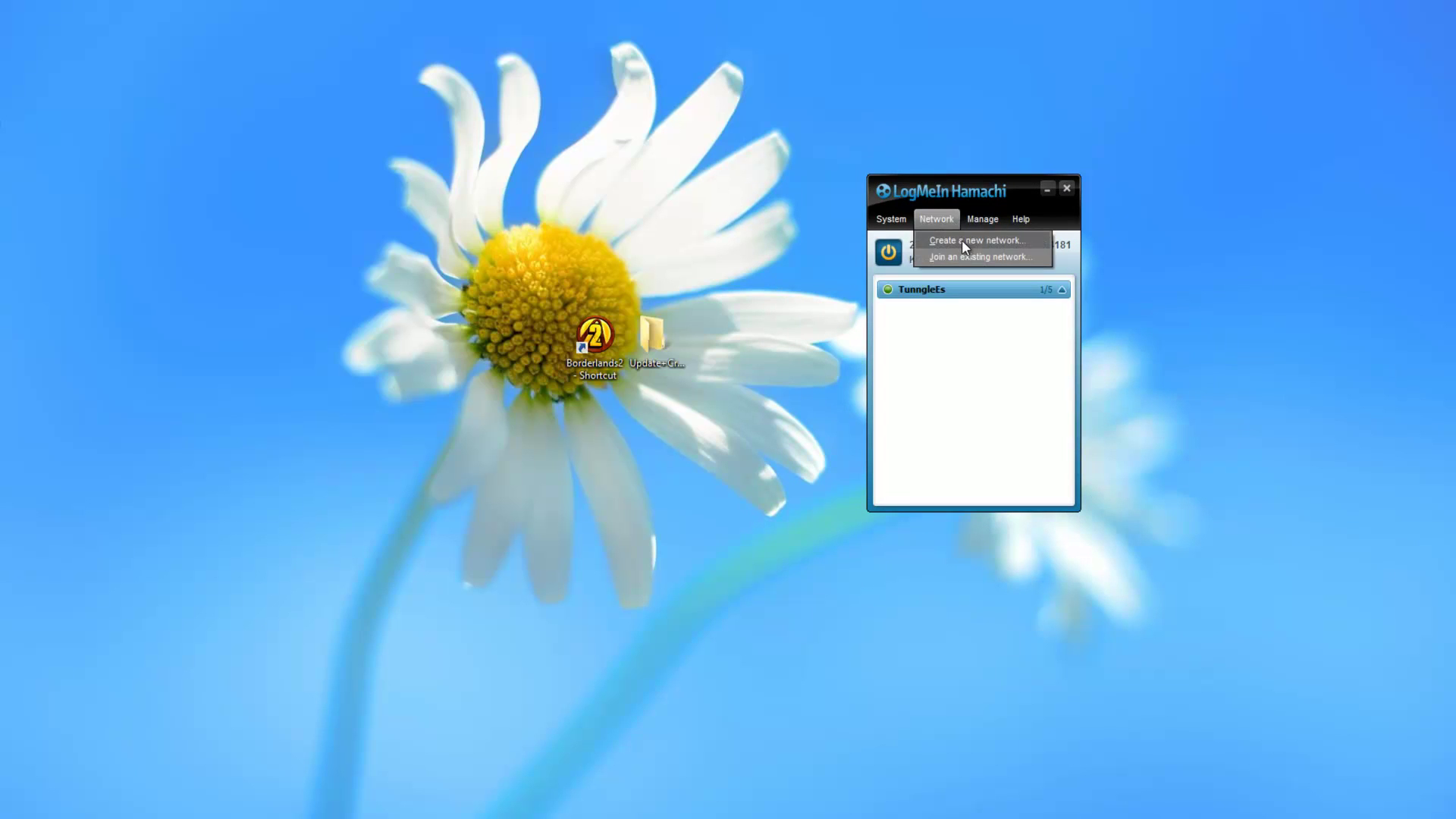
{"action": "left_click", "coordinate": [962, 240]}
{"action": "left_click_drag", "start_coordinate": [743, 254], "coordinate": [848, 225]}
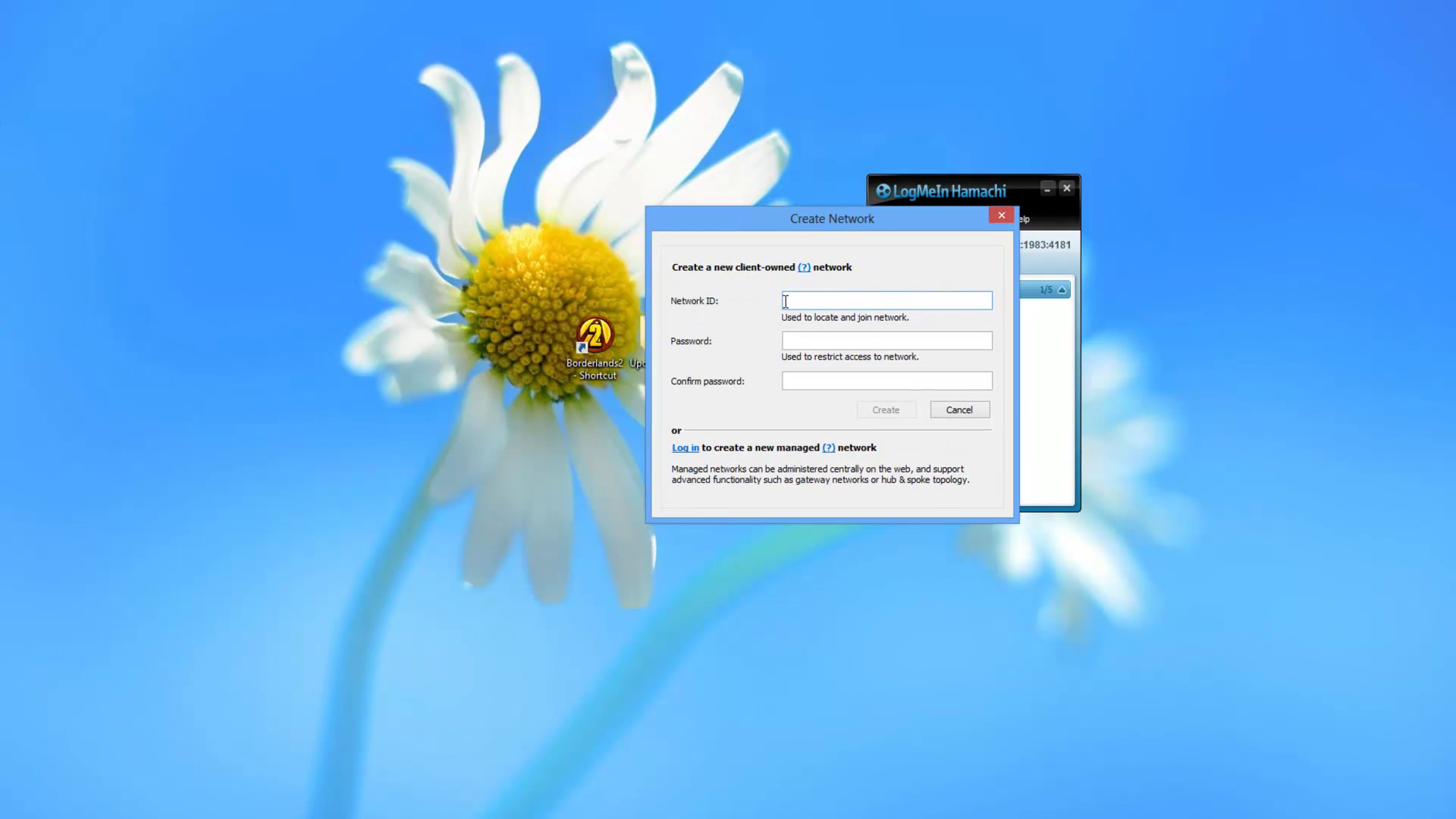
{"action": "left_click", "coordinate": [798, 342]}
{"action": "left_click", "coordinate": [961, 411]}
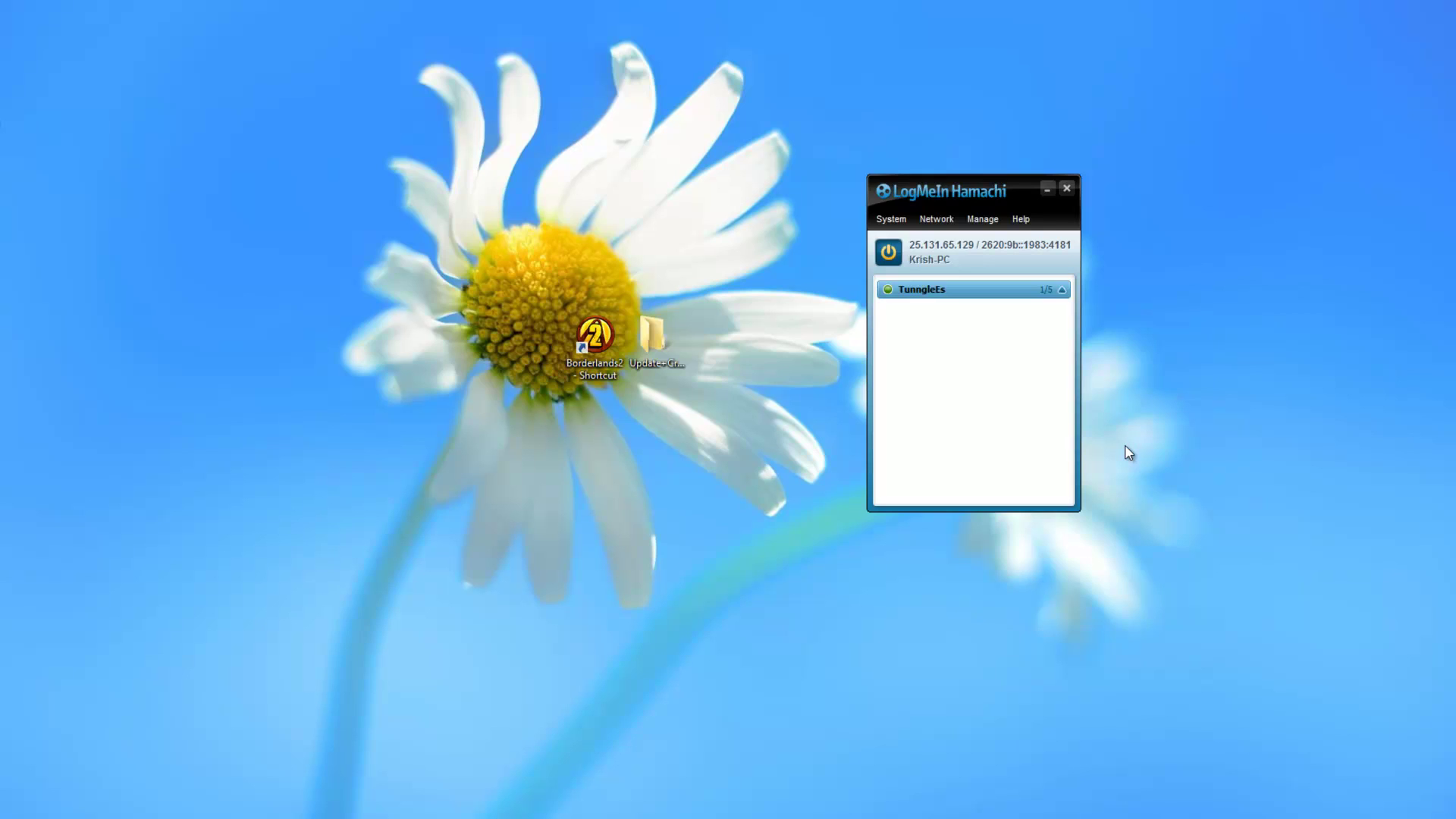
{"action": "left_click", "coordinate": [1049, 189]}
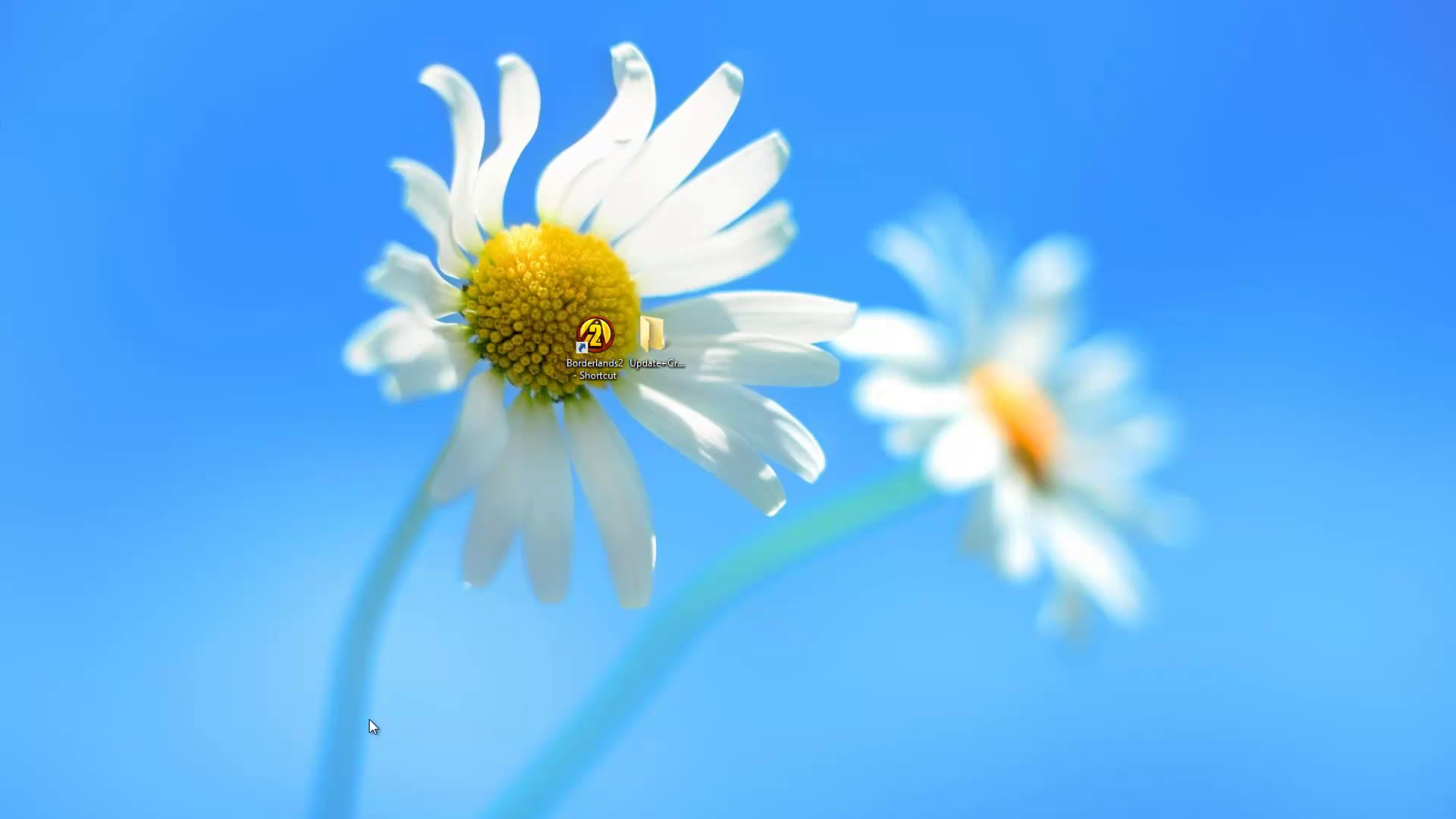
Box-select both desktop icons, then clear the selection
{"action": "left_click_drag", "start_coordinate": [933, 496], "coordinate": [464, 218]}
{"action": "left_click", "coordinate": [889, 579]}
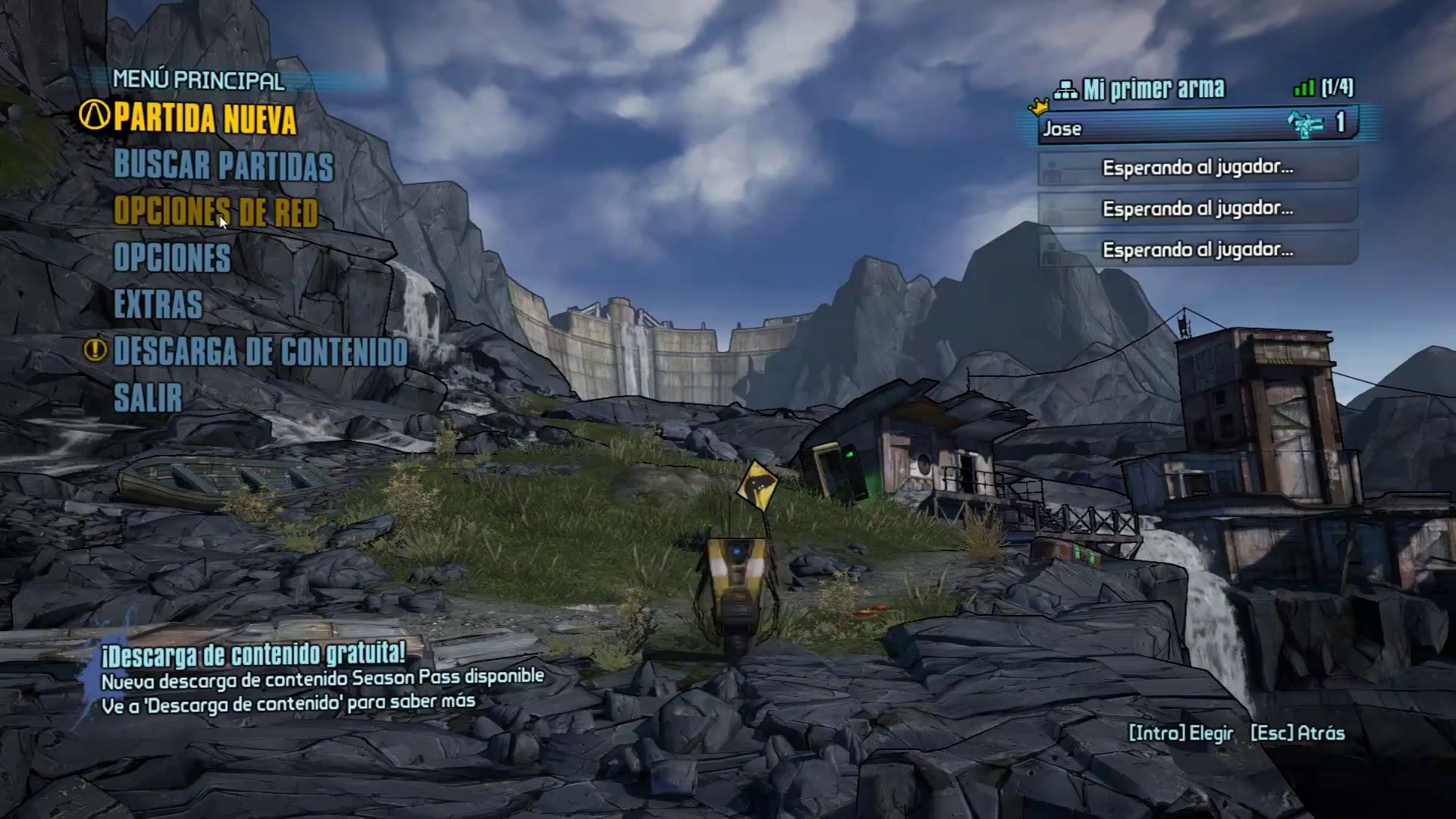
Keep network play on Red local, then browse the BUSCAR PARTIDAS list of 26 LAN games
{"action": "left_click", "coordinate": [251, 214]}
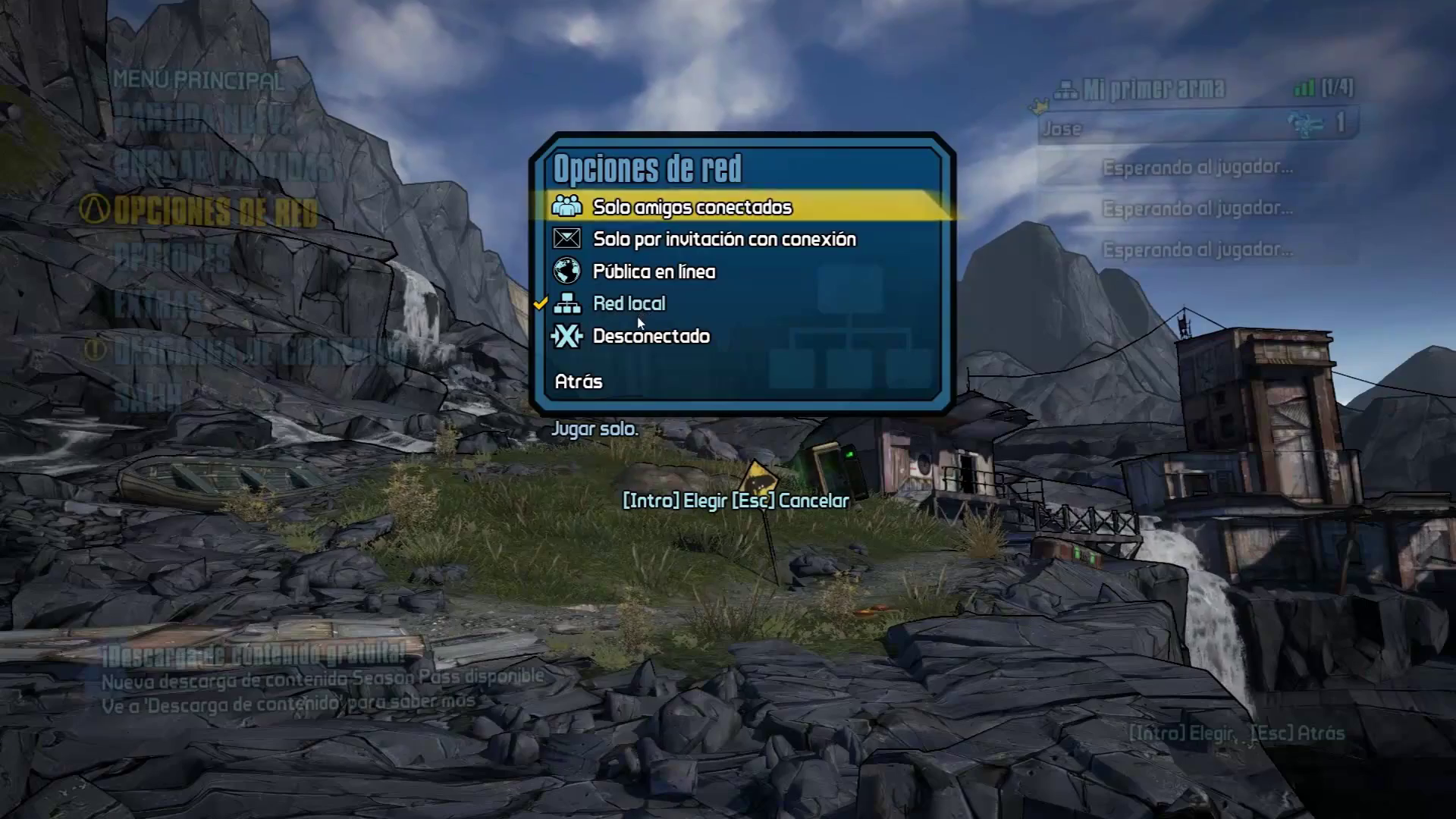
{"action": "left_click", "coordinate": [599, 380]}
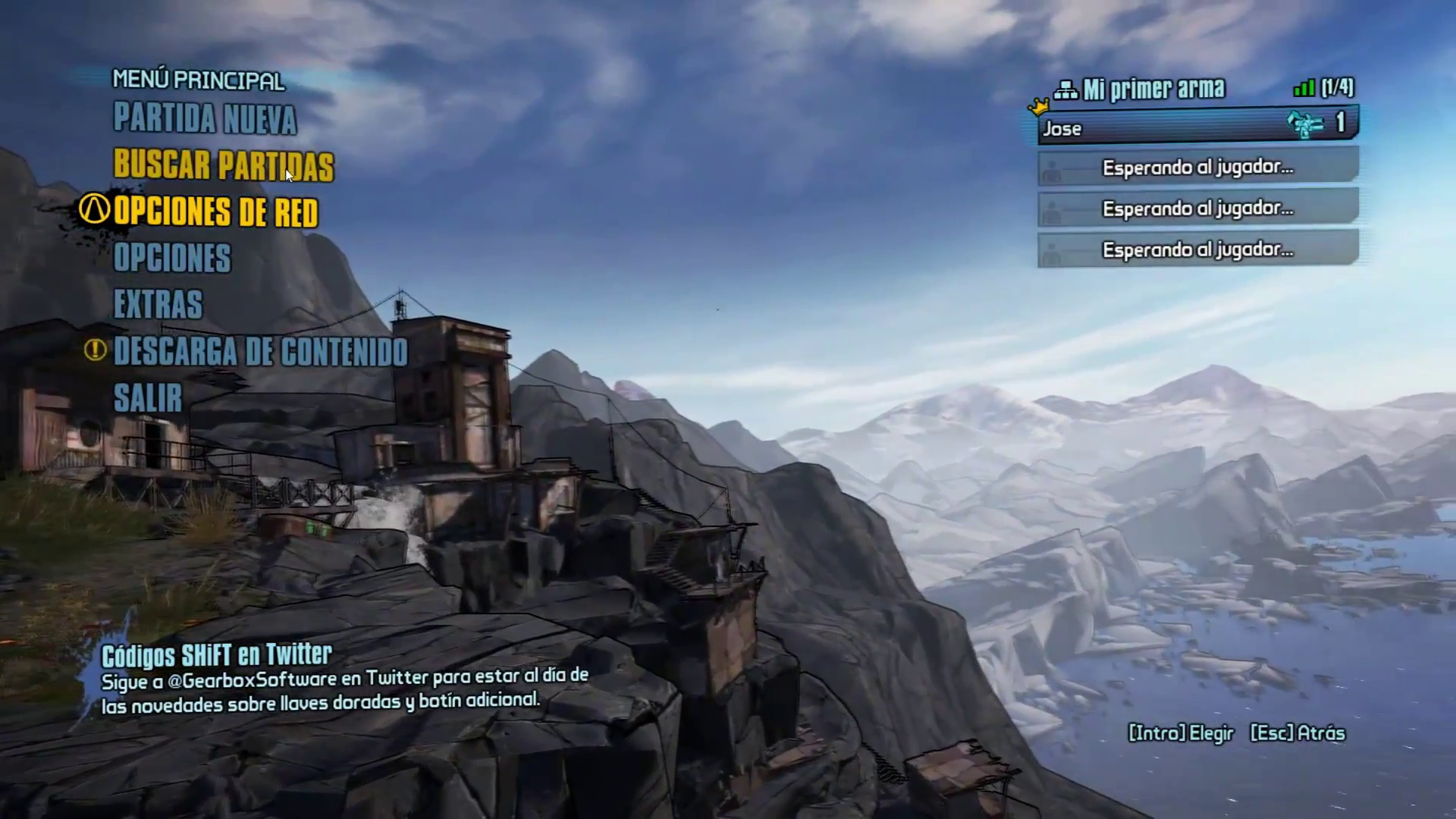
{"action": "left_click", "coordinate": [148, 168]}
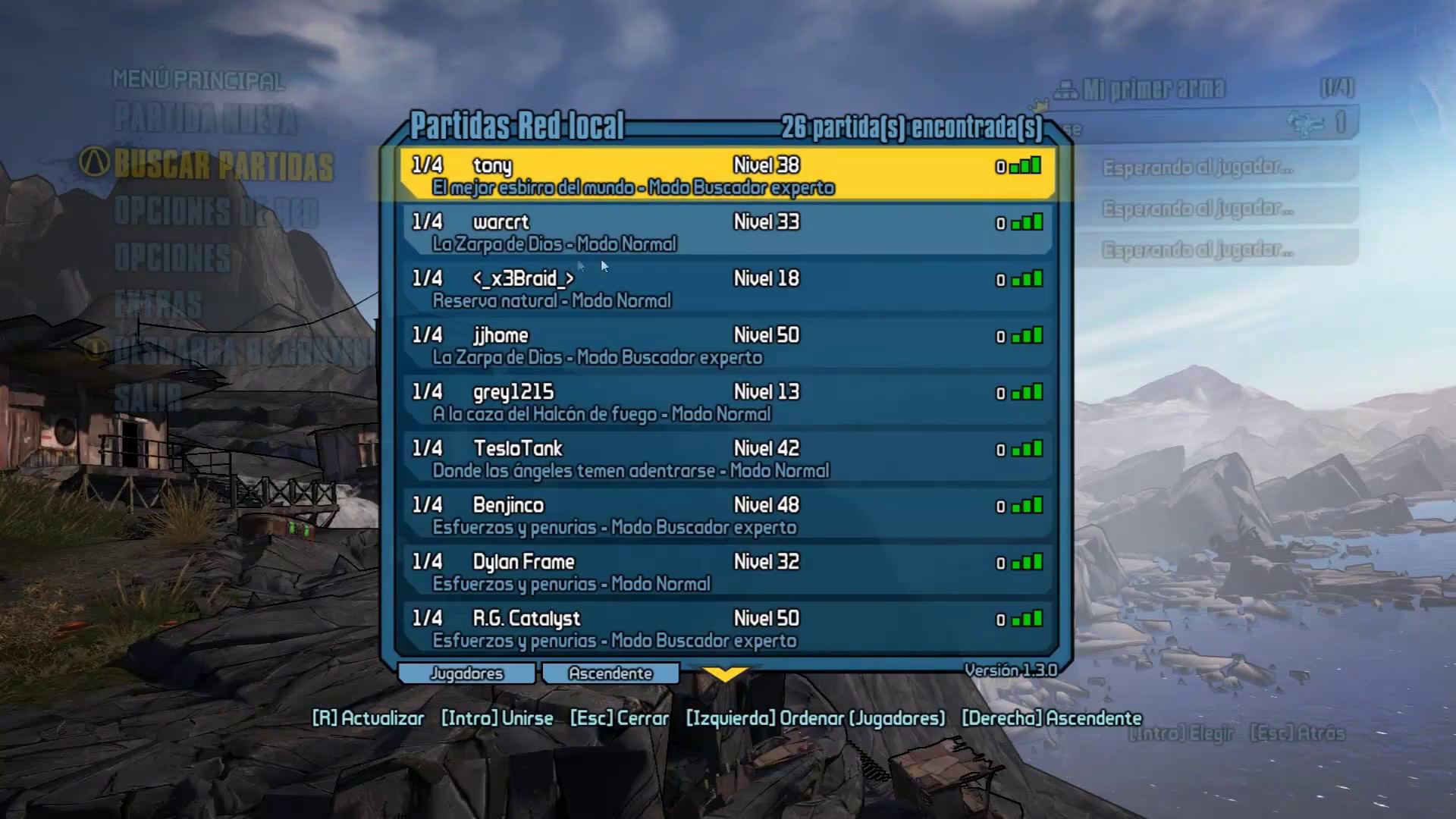
{"action": "scroll", "coordinate": [813, 331], "scroll_direction": "down", "scroll_amount": 1}
{"action": "scroll", "coordinate": [812, 331], "scroll_direction": "down", "scroll_amount": 8}
{"action": "scroll", "coordinate": [813, 332], "scroll_direction": "up", "scroll_amount": 9}
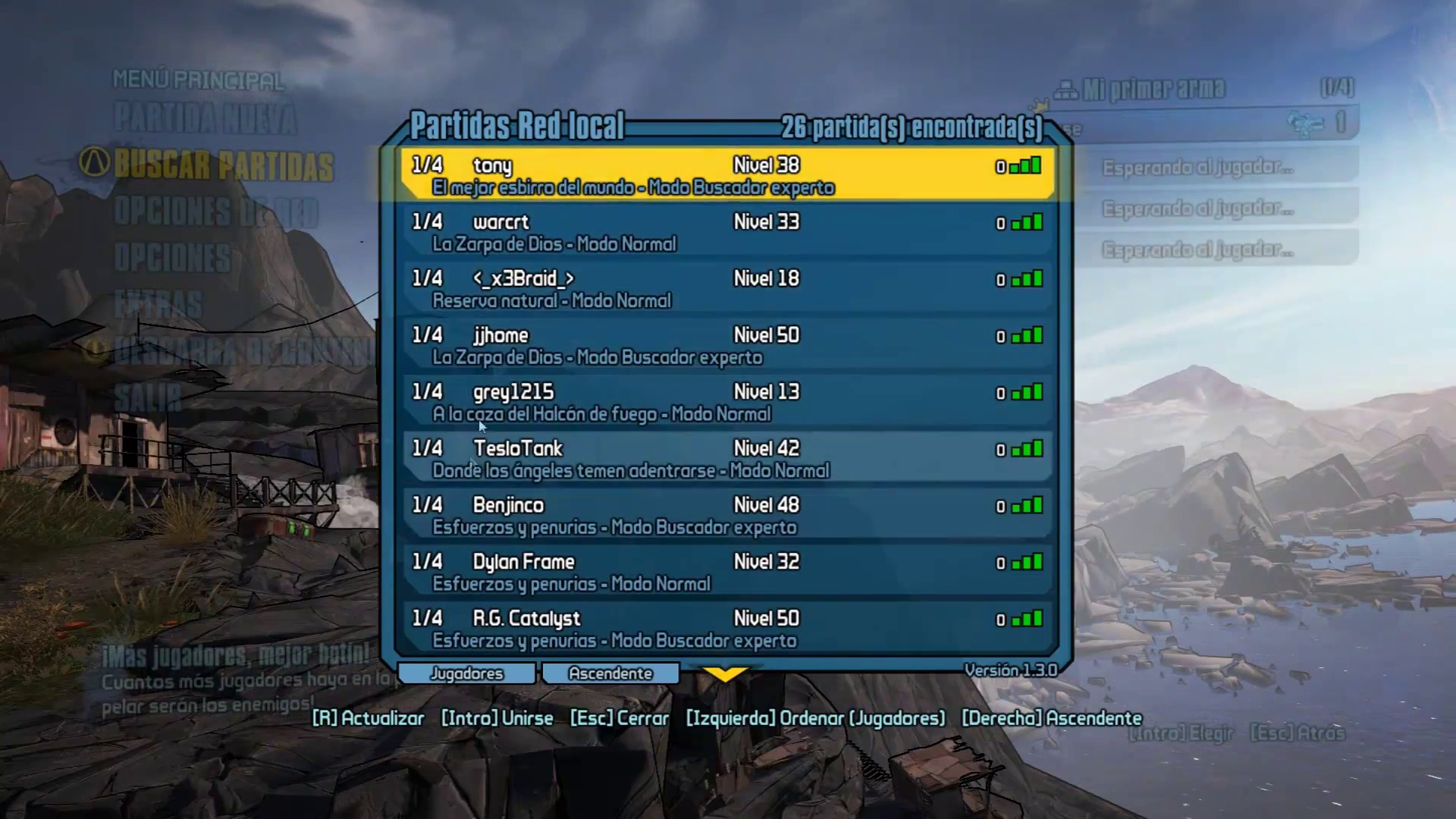
{"action": "scroll", "coordinate": [725, 523], "scroll_direction": "down", "scroll_amount": 10}
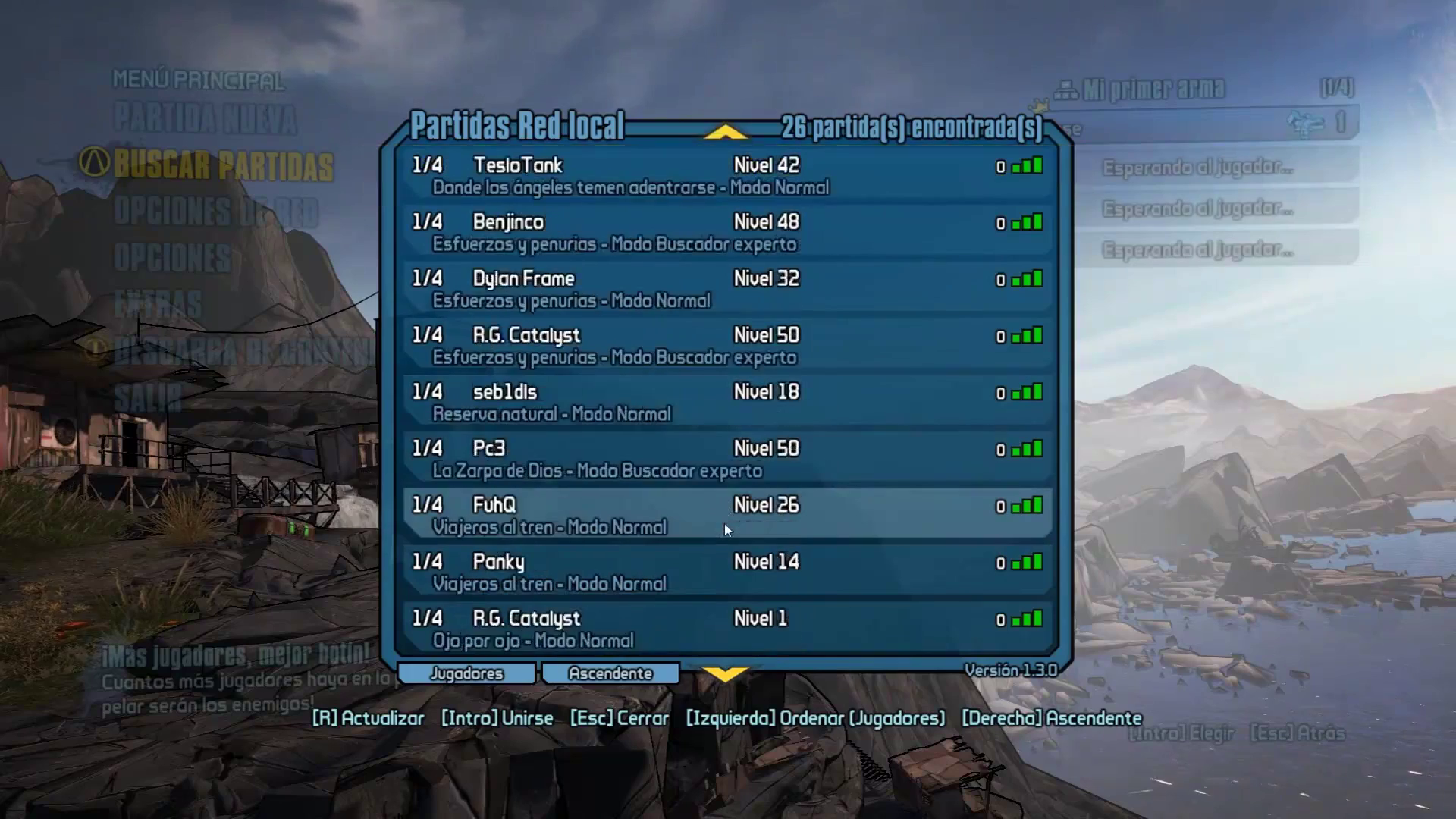
{"action": "scroll", "coordinate": [724, 529], "scroll_direction": "down", "scroll_amount": 7}
{"action": "scroll", "coordinate": [721, 540], "scroll_direction": "up", "scroll_amount": 10}
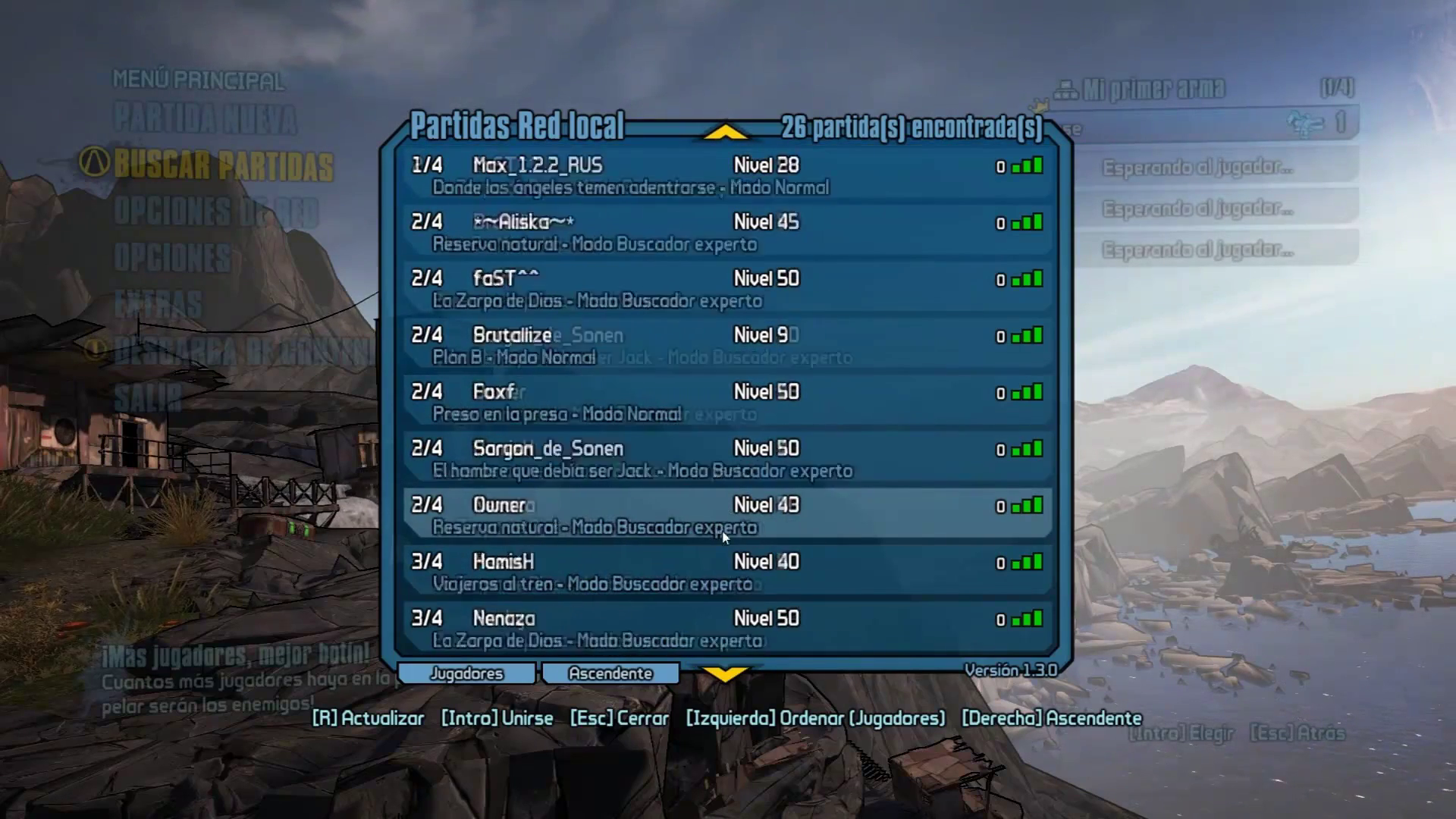